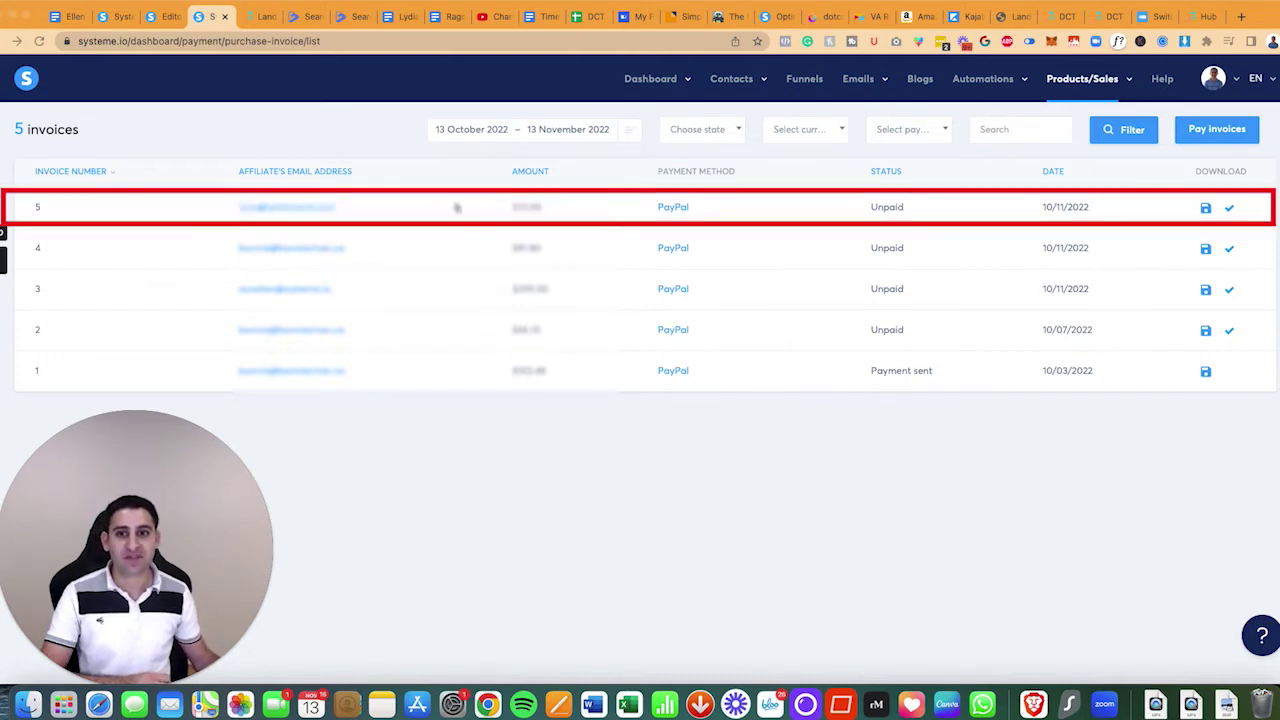
Step: Copy the affiliate's PayPal email from unpaid invoice 5's payment details, then switch to PayPal
click(677, 208)
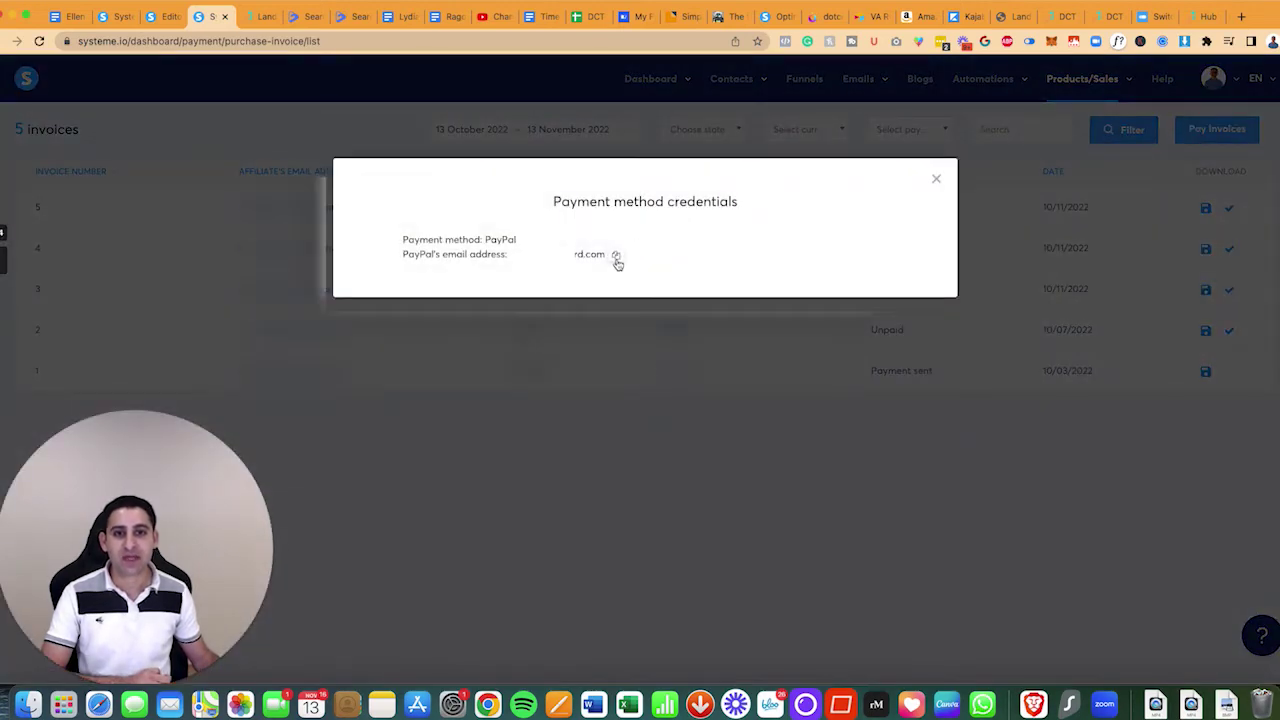
click(616, 256)
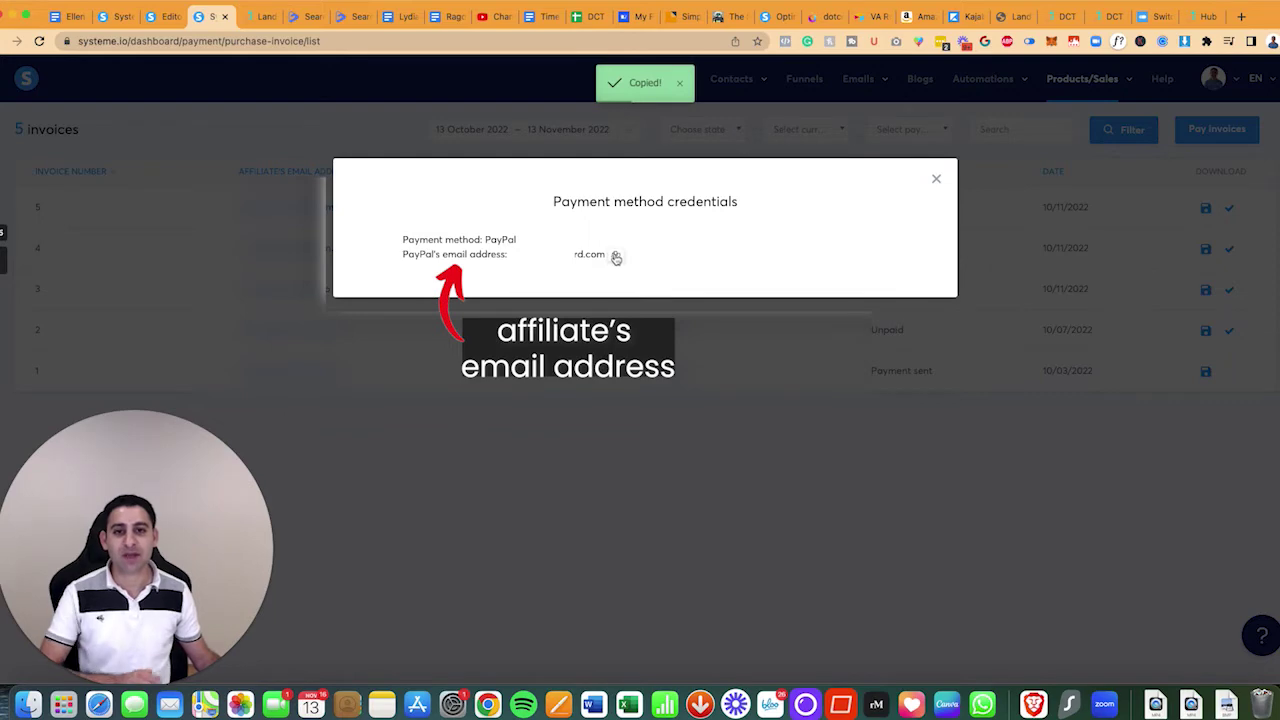
key(super+Tab)
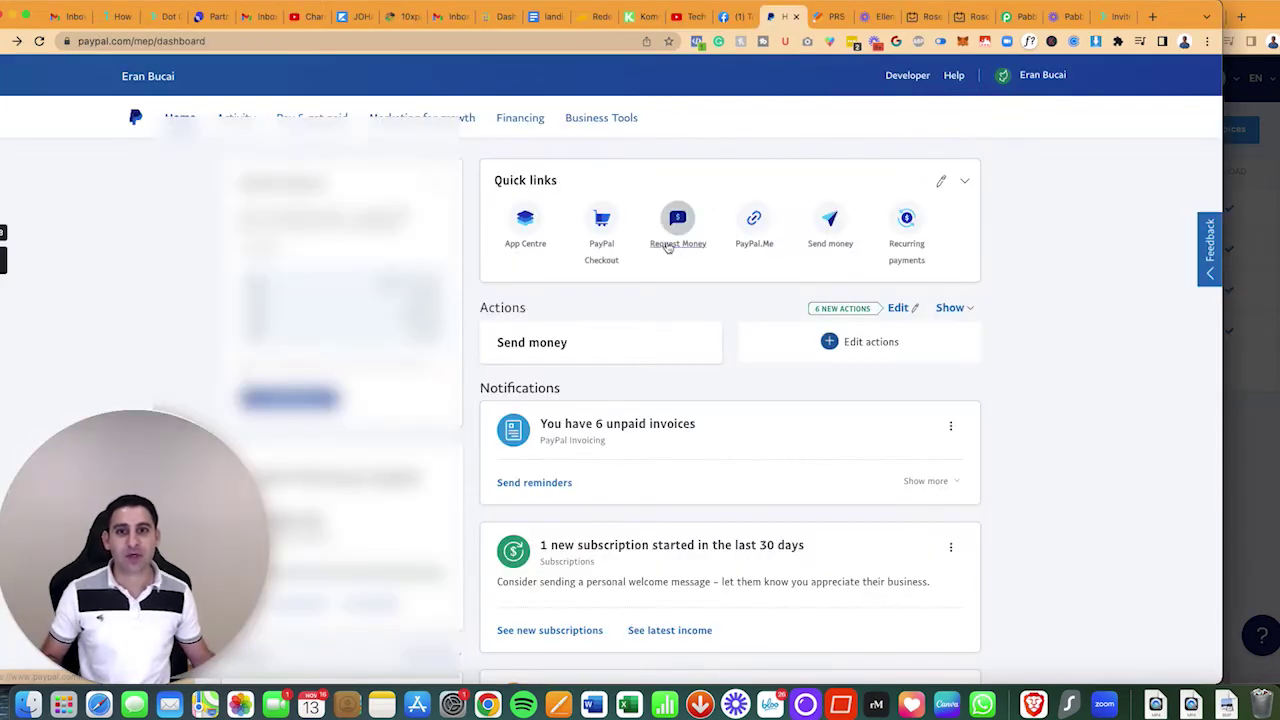
Step: Start a PayPal Send money payment to the copied affiliate email for invoice 5's commission amount
click(829, 222)
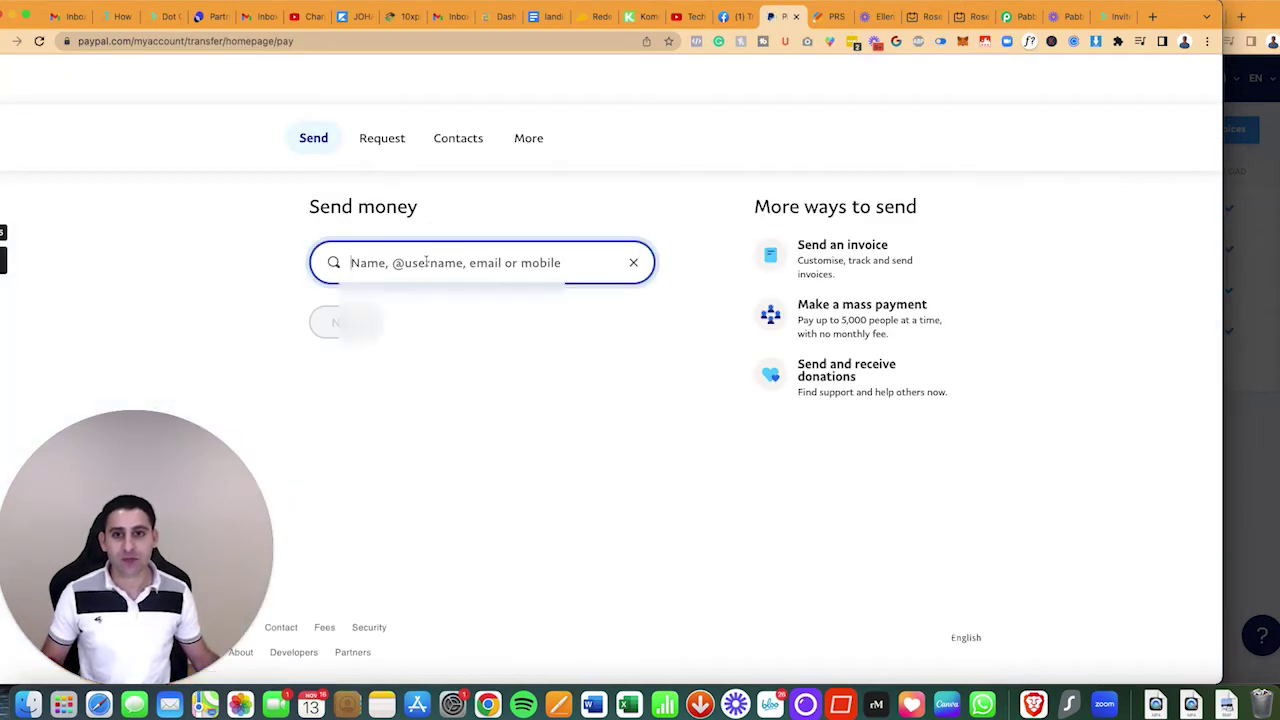
key(super+v)
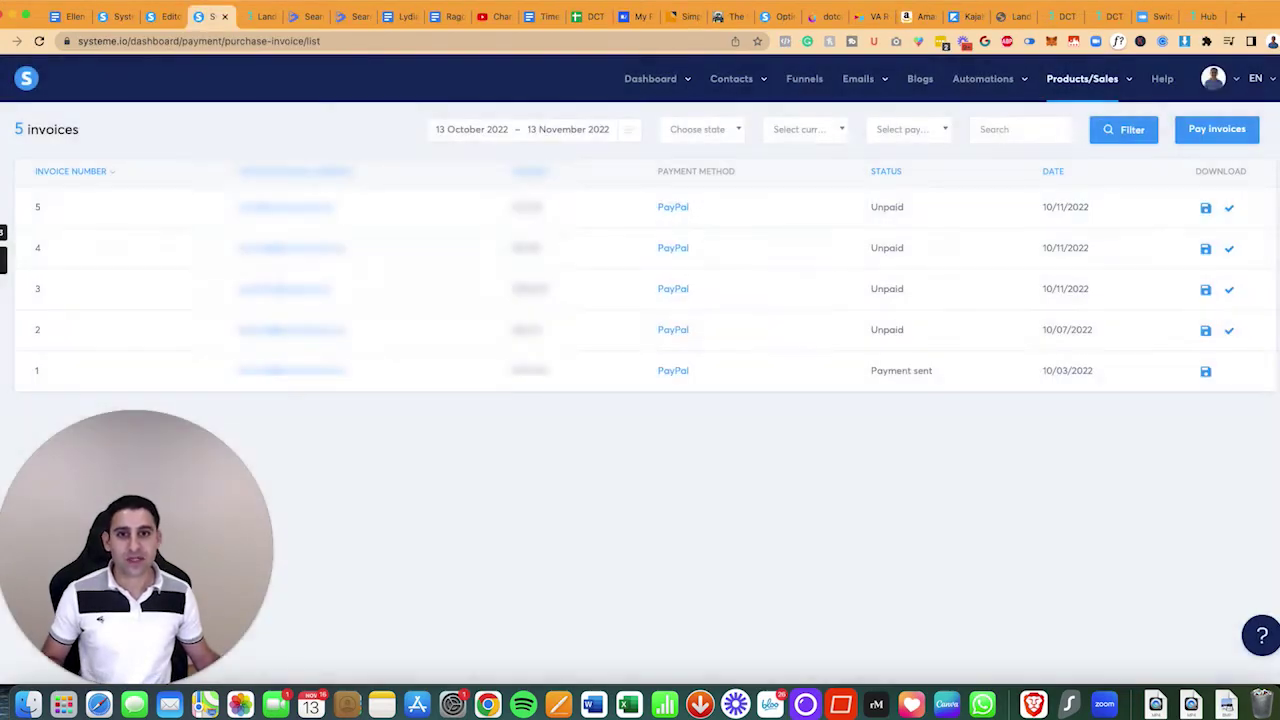
drag(542, 207, 503, 211)
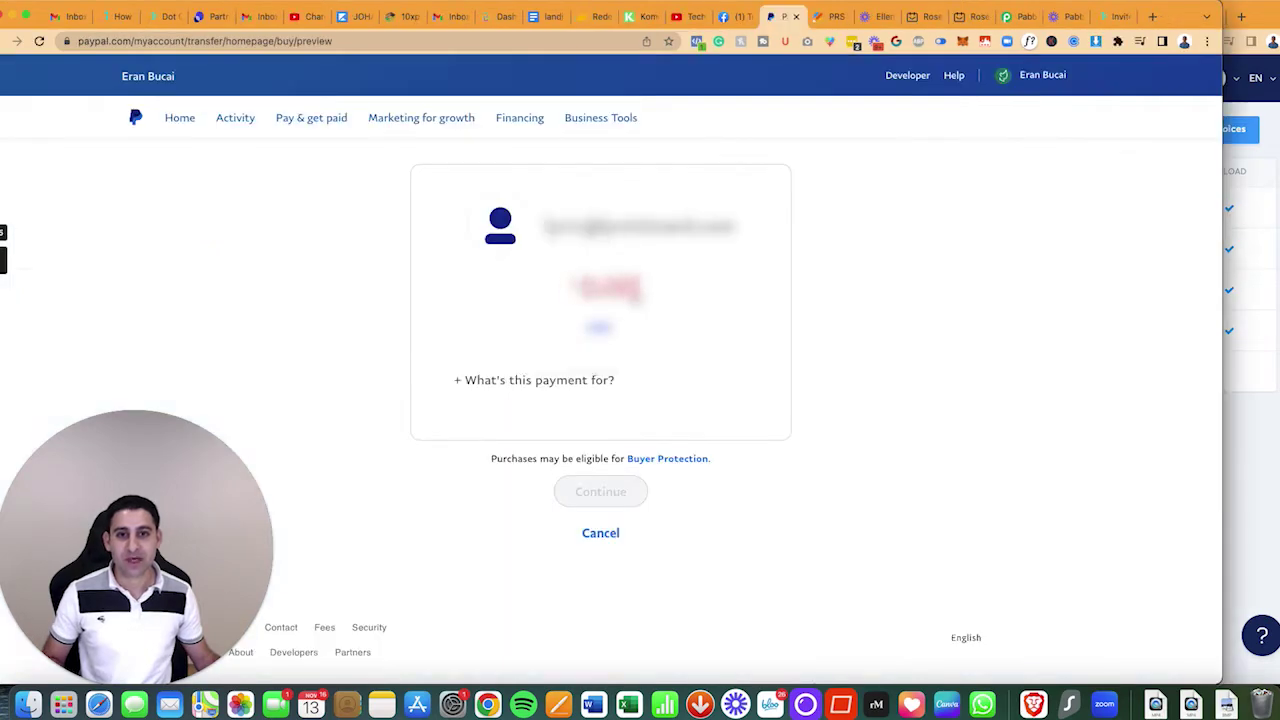
key(super+v)
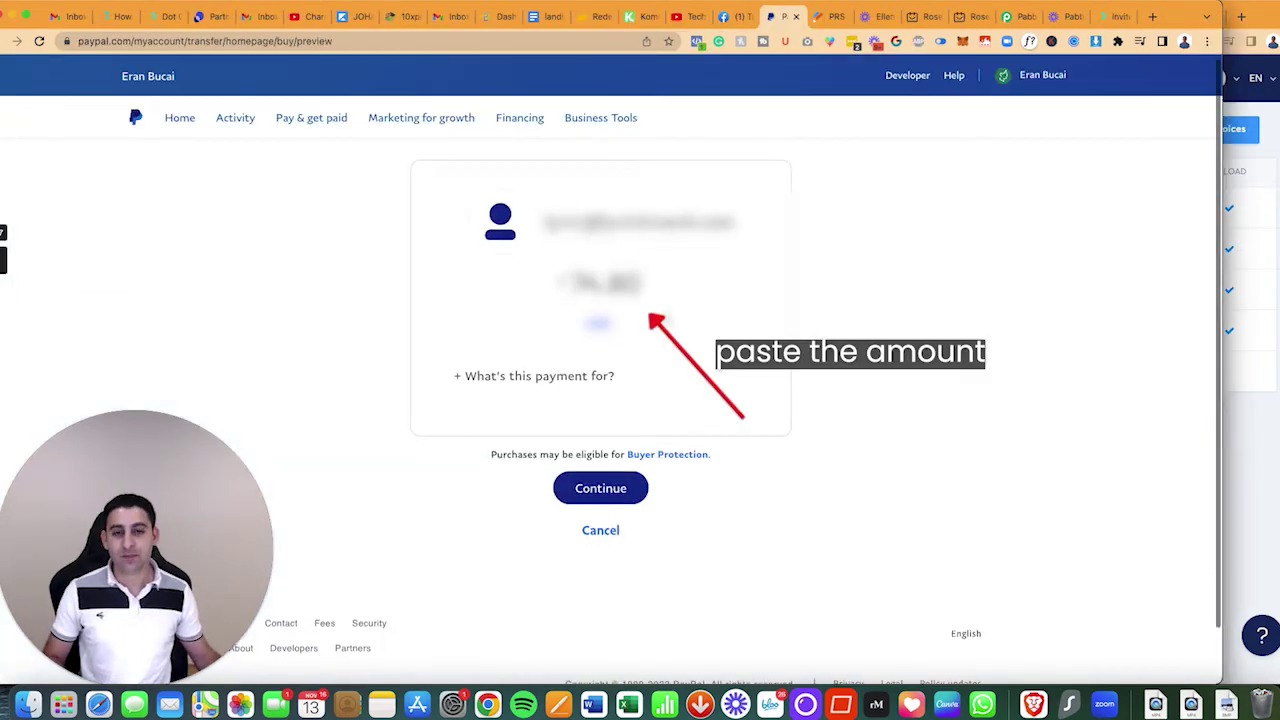
Step: Add the payment note 'Thank you for promoting the DCT membership as an affiliate!' with a party emoji
click(577, 378)
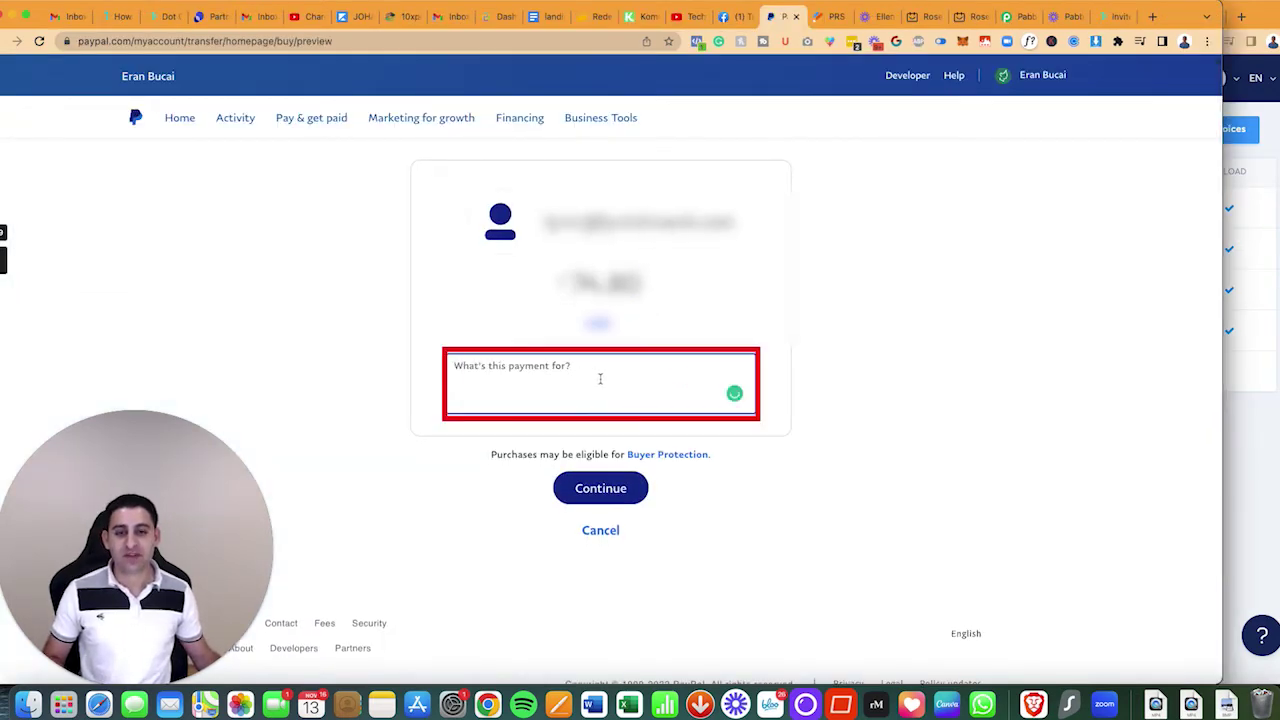
text(affiliate commiss)
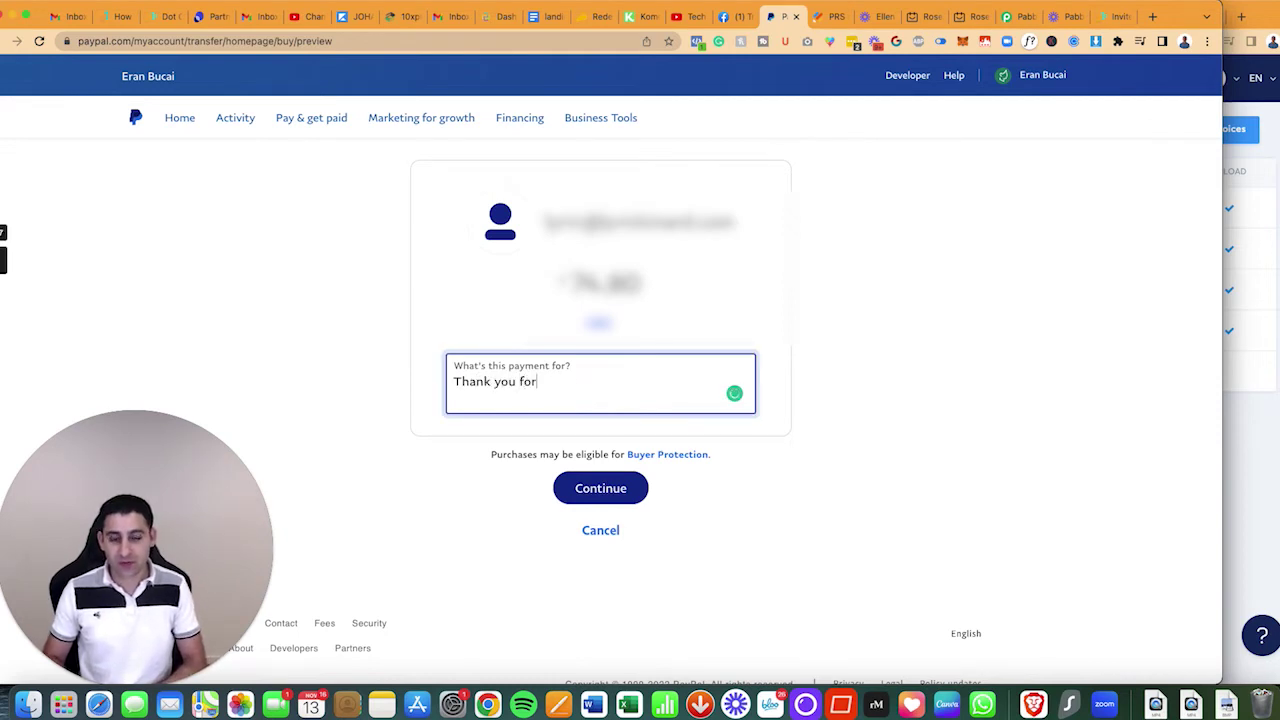
text(promotin)
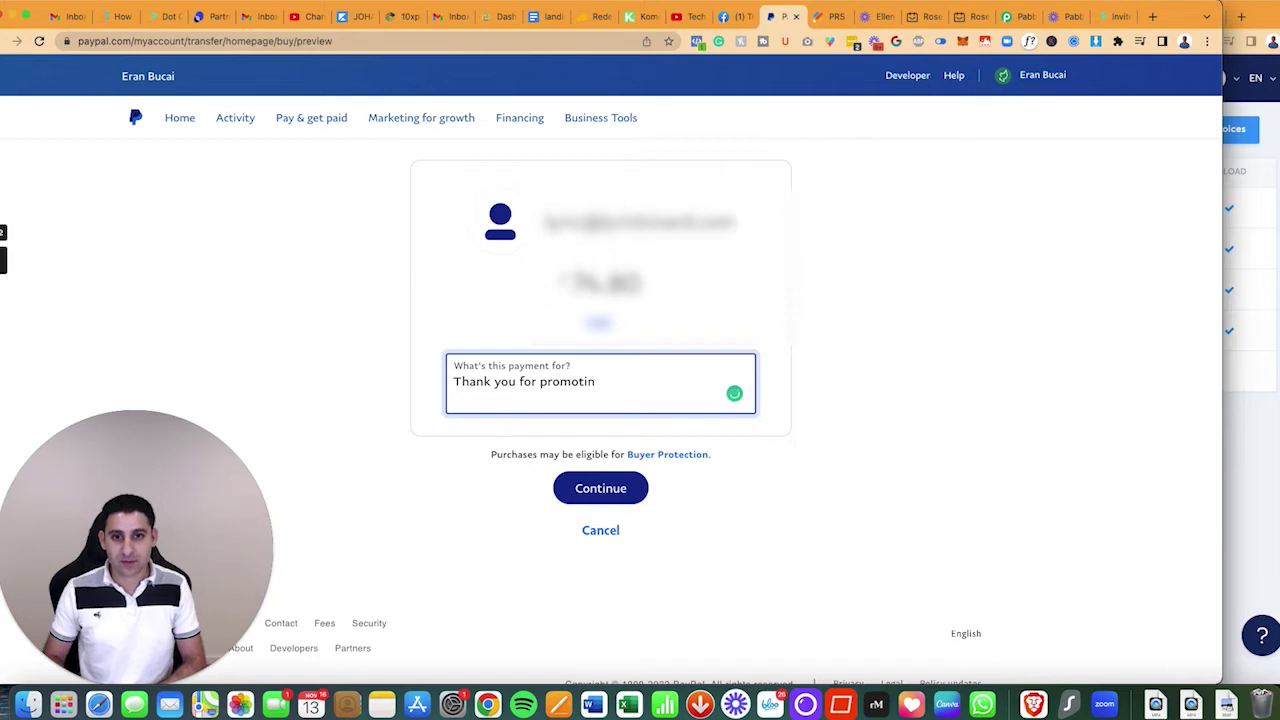
text(g the DCT membership )
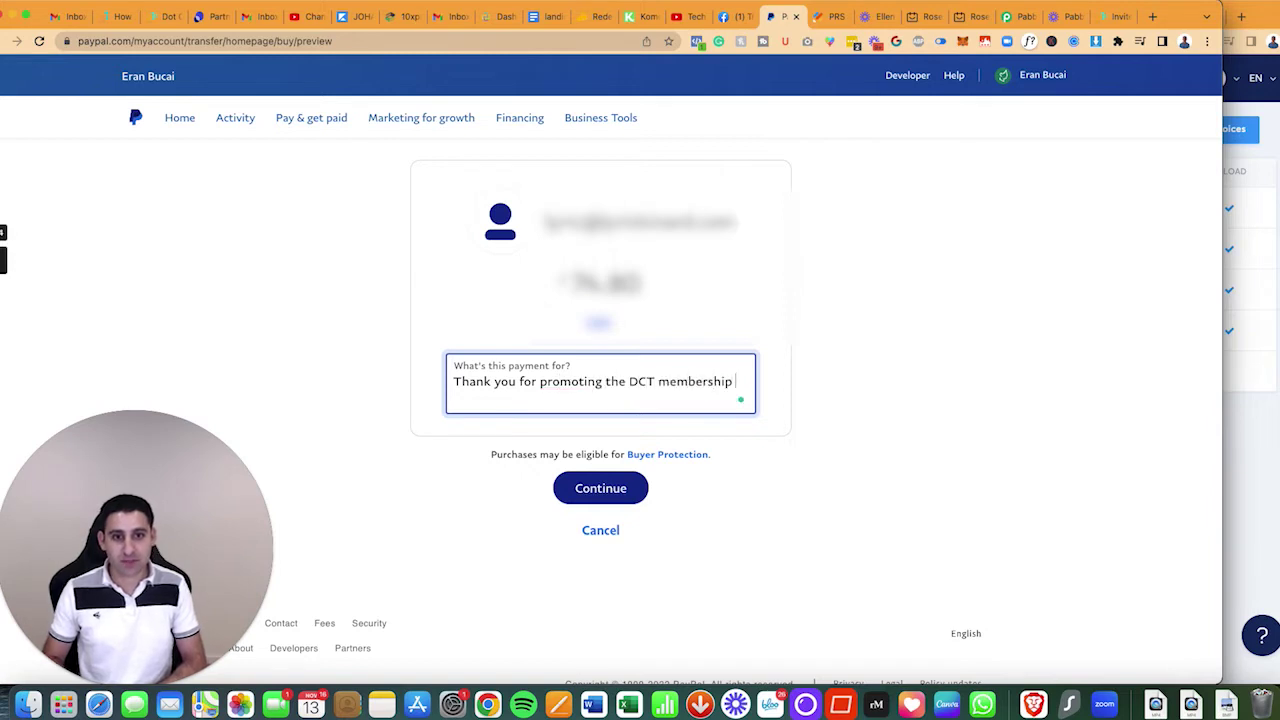
text(as an affiliate!)
key(ctrl+super+space)
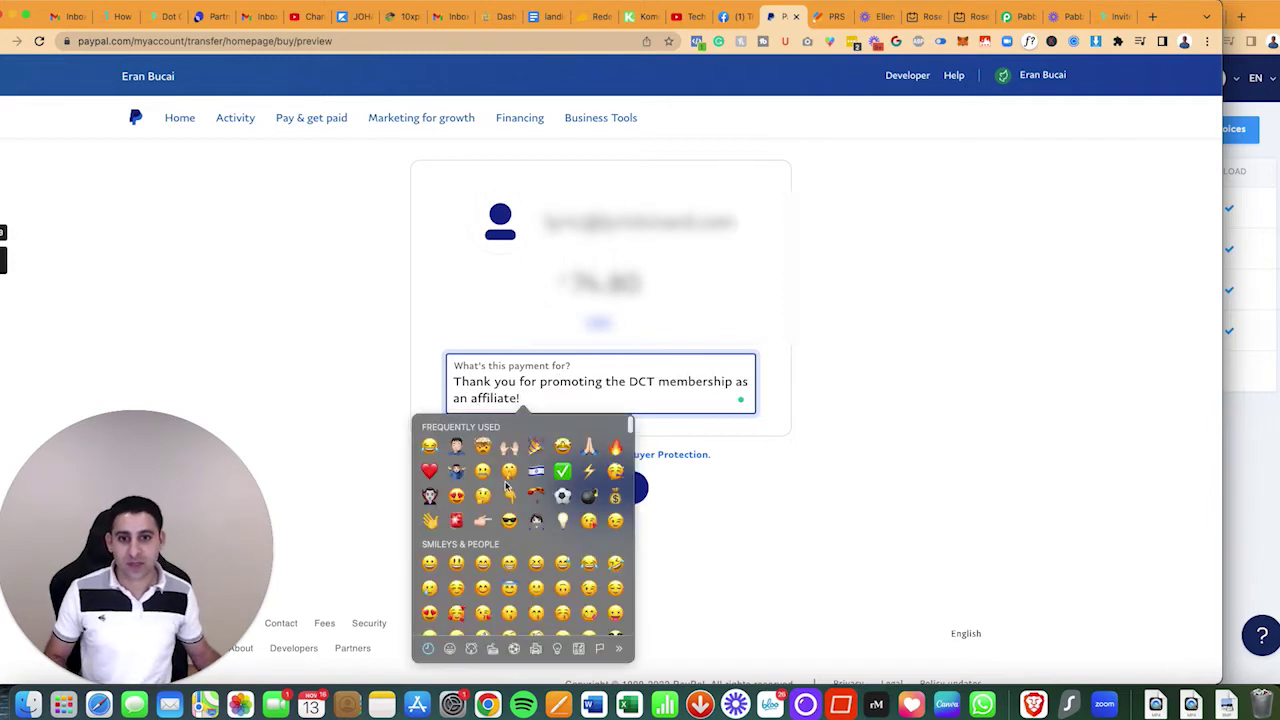
key(Return)
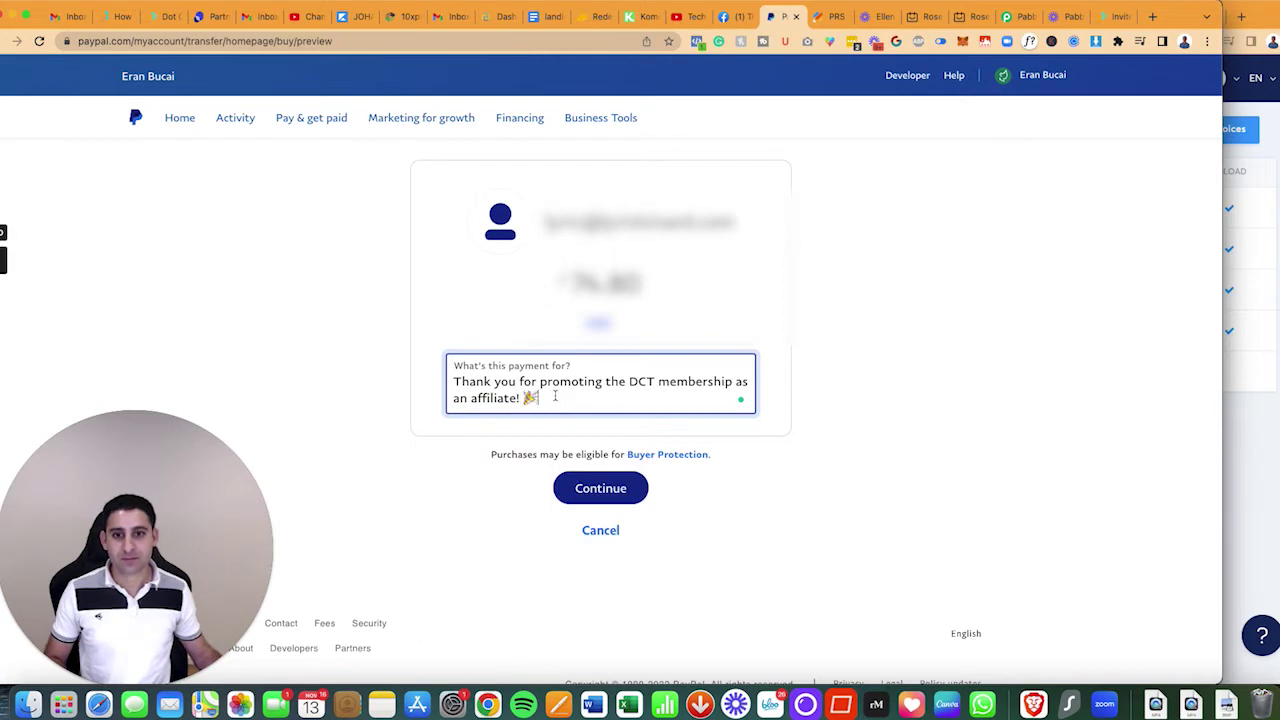
Step: Review and send the payment, then return to the systeme.io invoice list
click(601, 489)
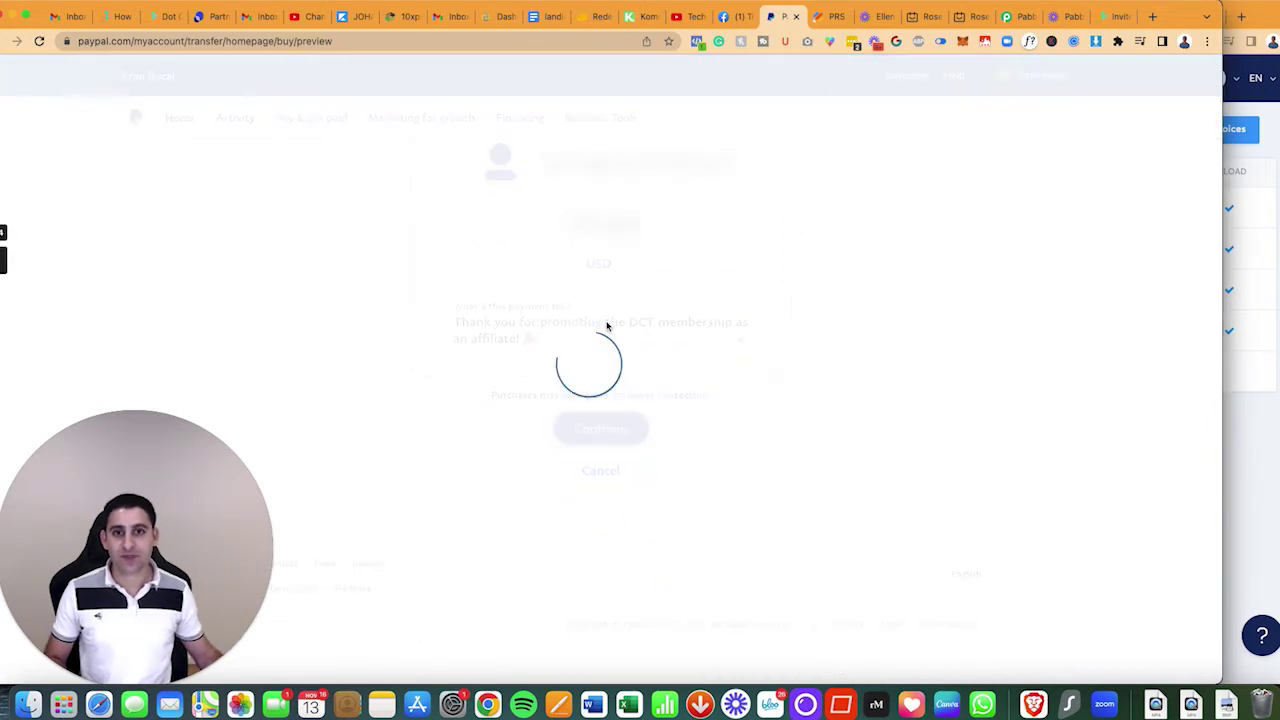
scroll(601, 460, down, 5)
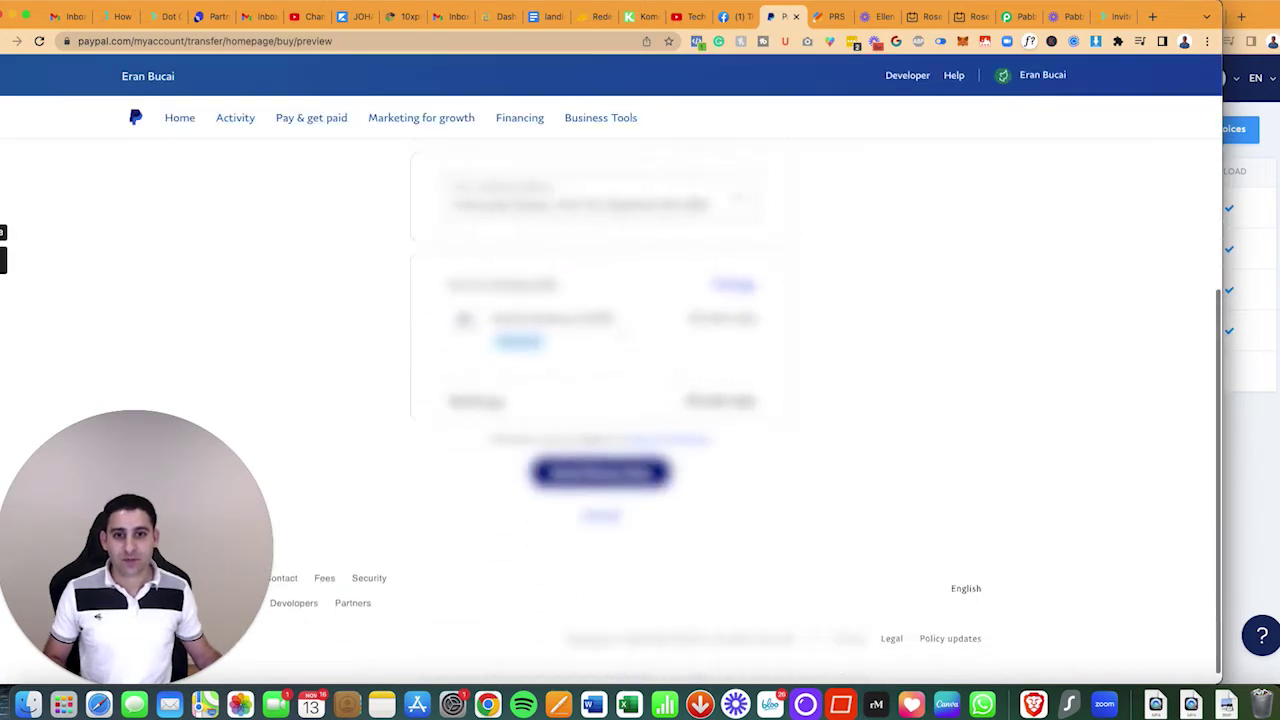
click(601, 460)
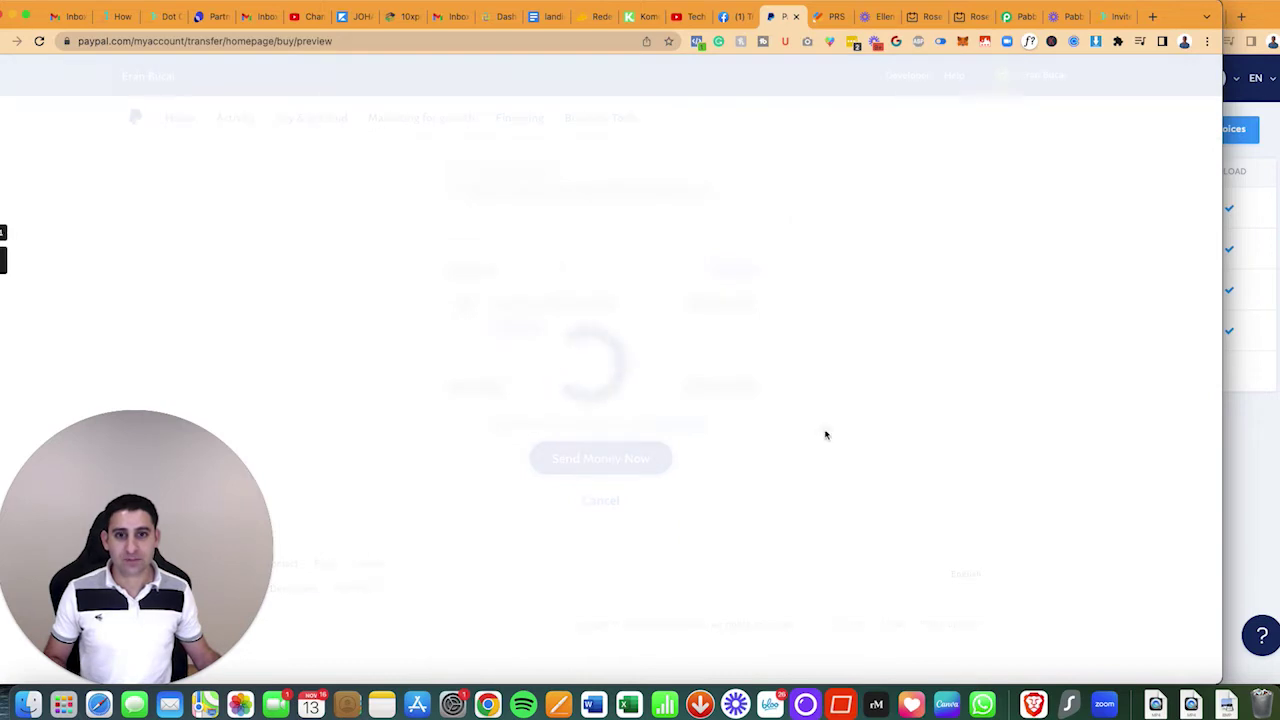
key(super+grave)
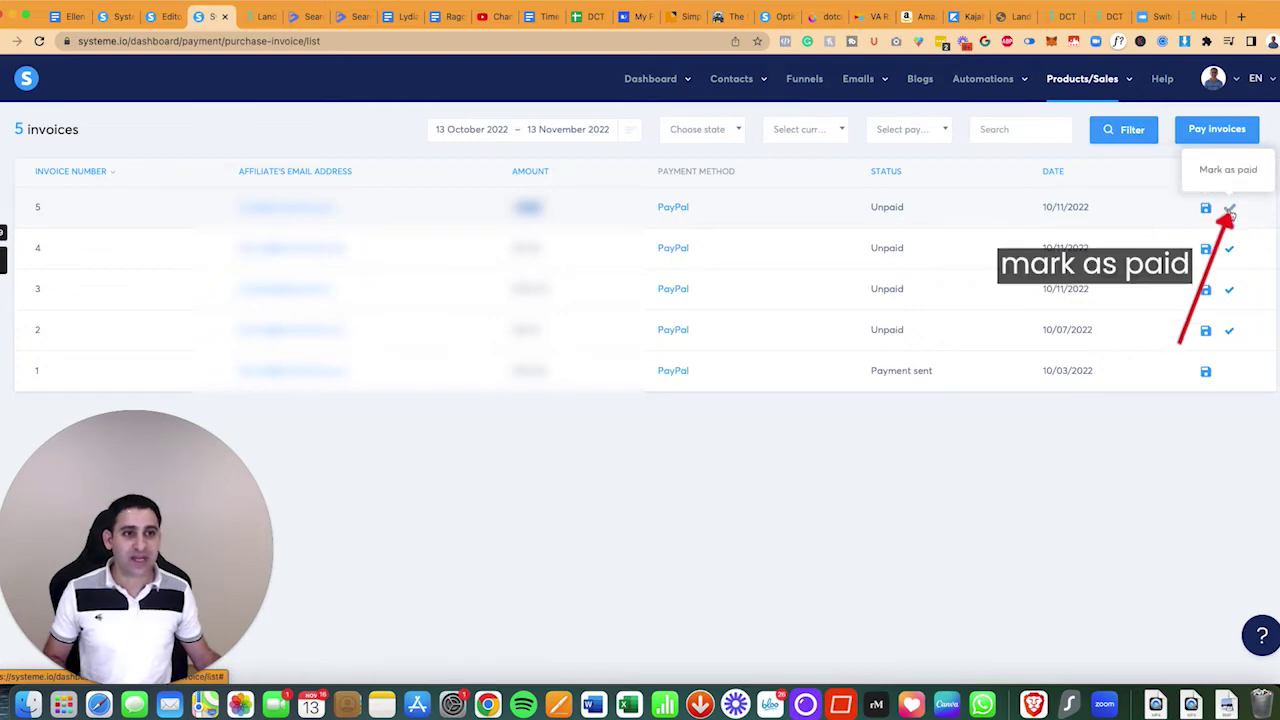
Step: Confirm invoice 5 as paid so it reads Payment sent, then begin marking invoice 4
click(1229, 208)
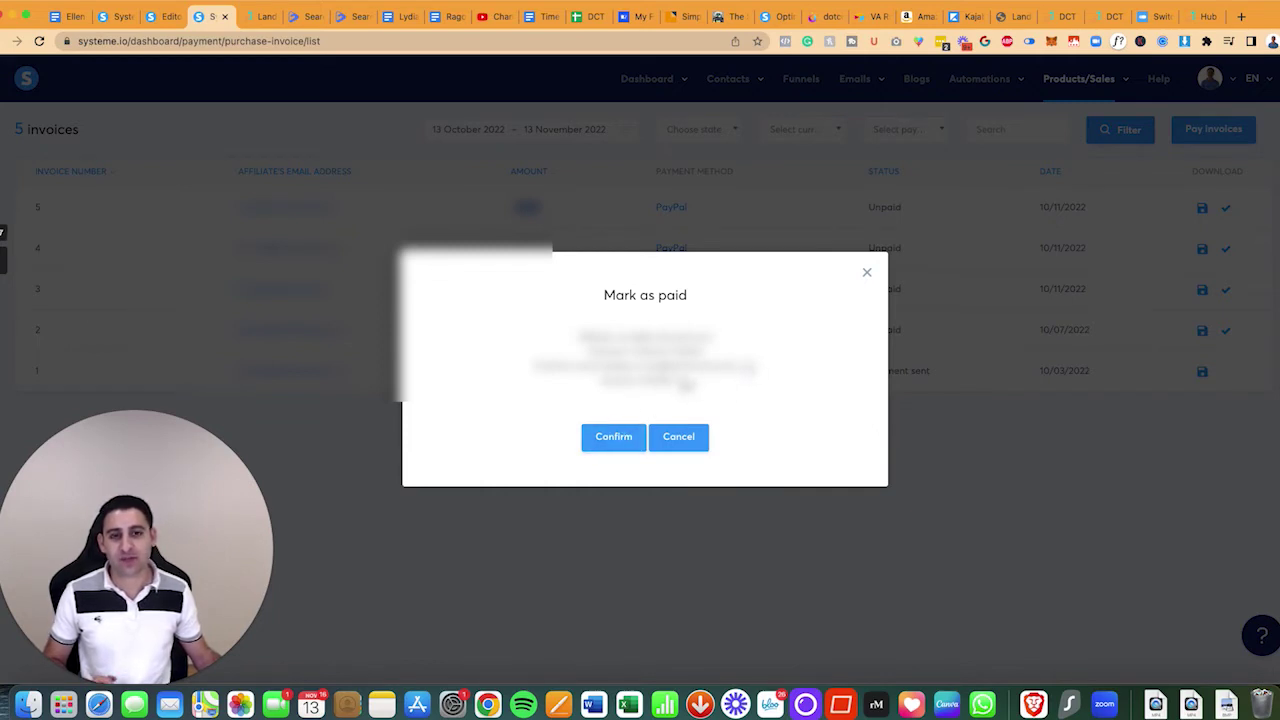
click(625, 438)
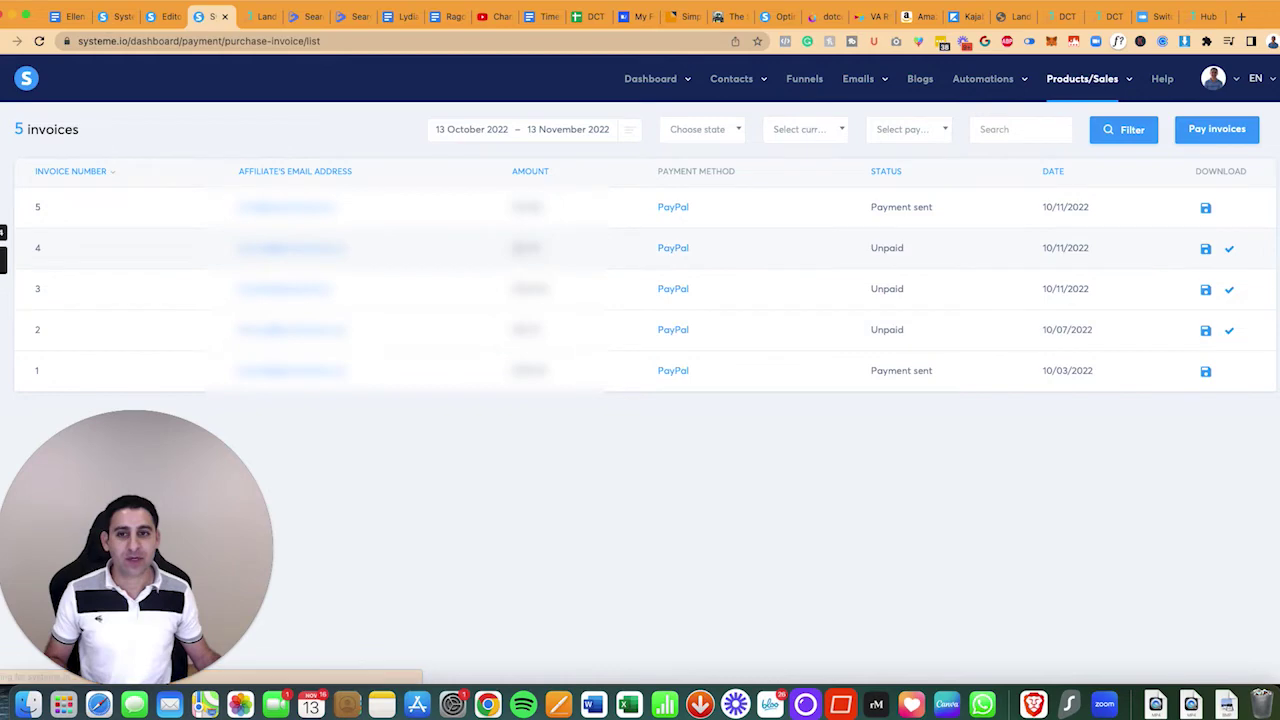
click(1230, 250)
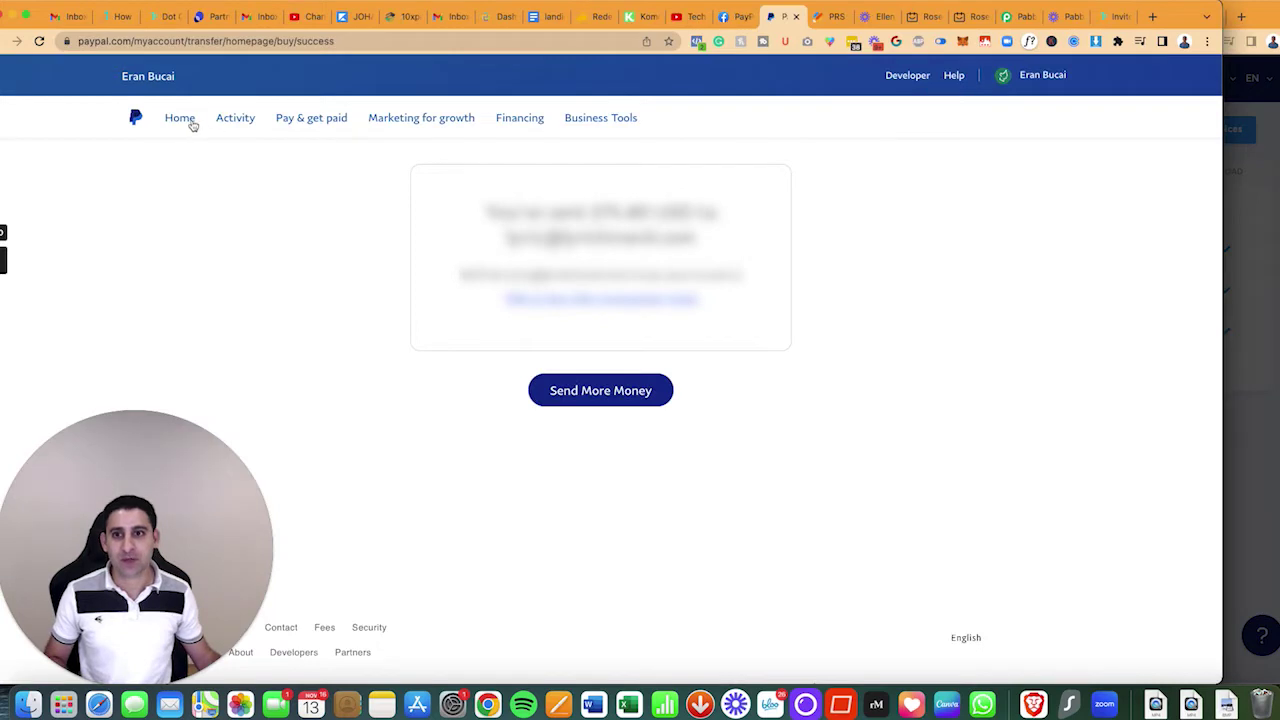
Step: Enter invoice 4's amount and the note 'Thank you for promoting the DCT events and membership, it is greatly' plus 🎉
click(180, 120)
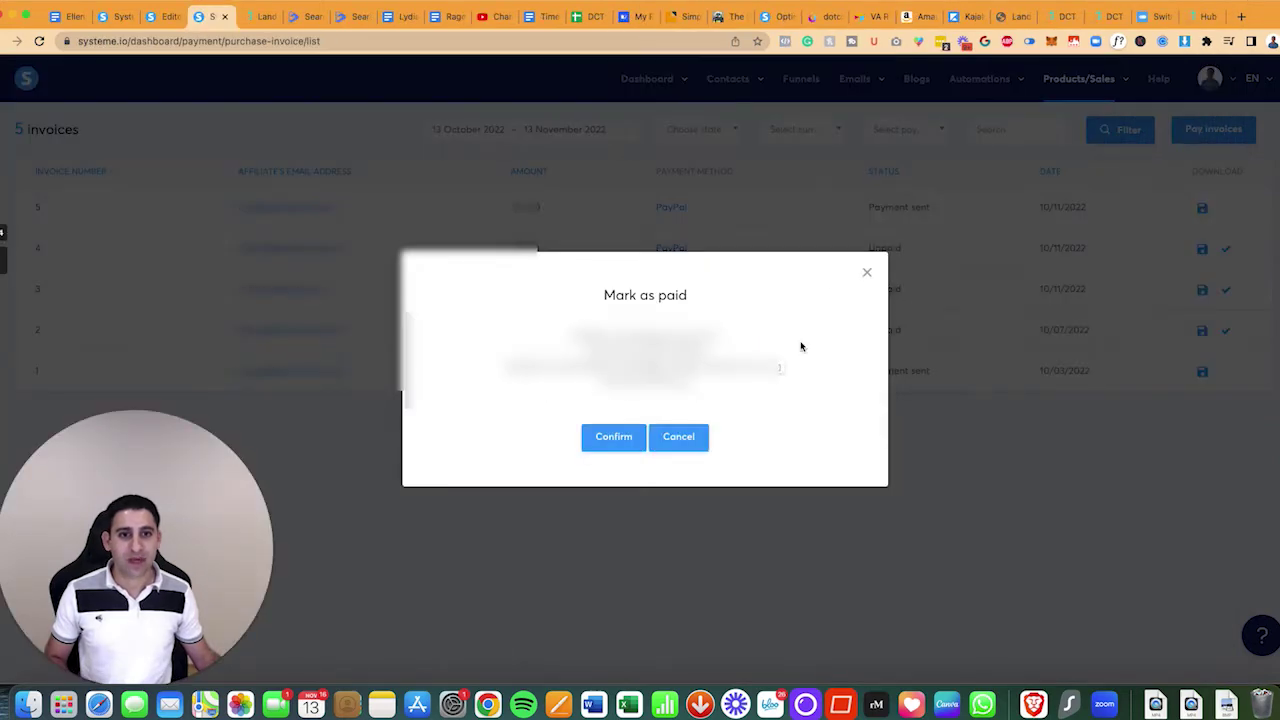
click(779, 367)
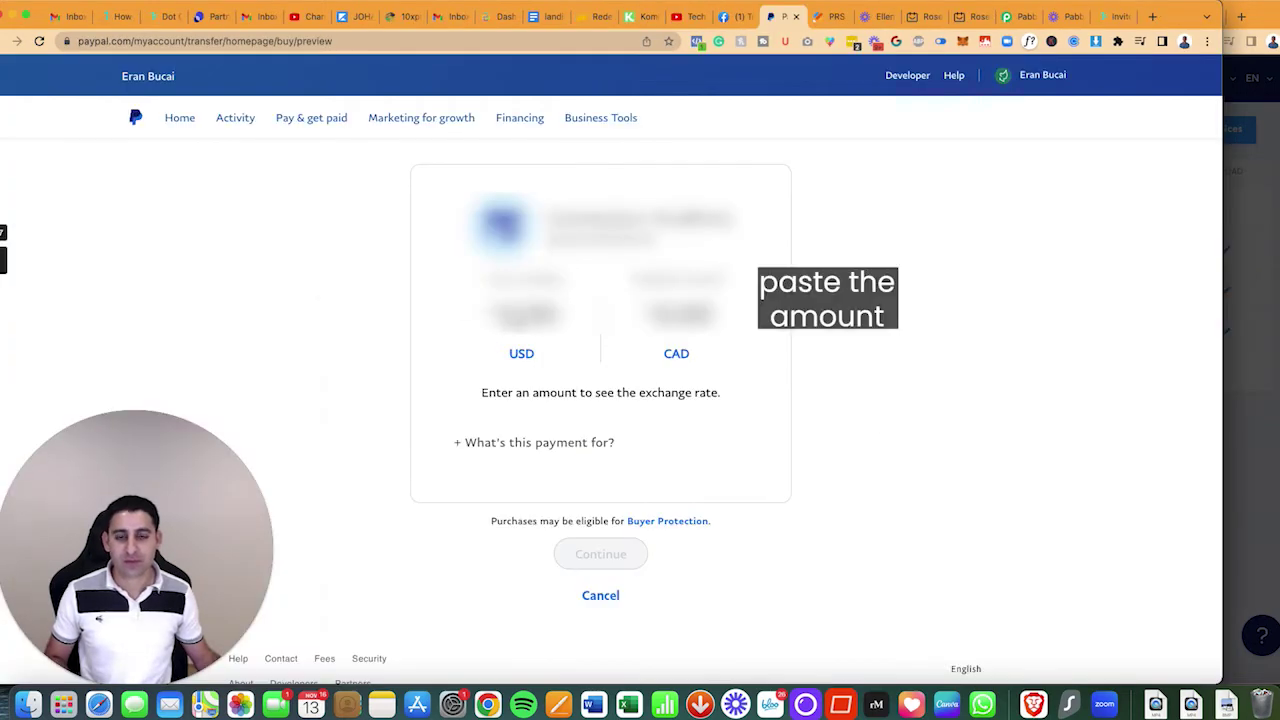
key(super+v)
click(560, 489)
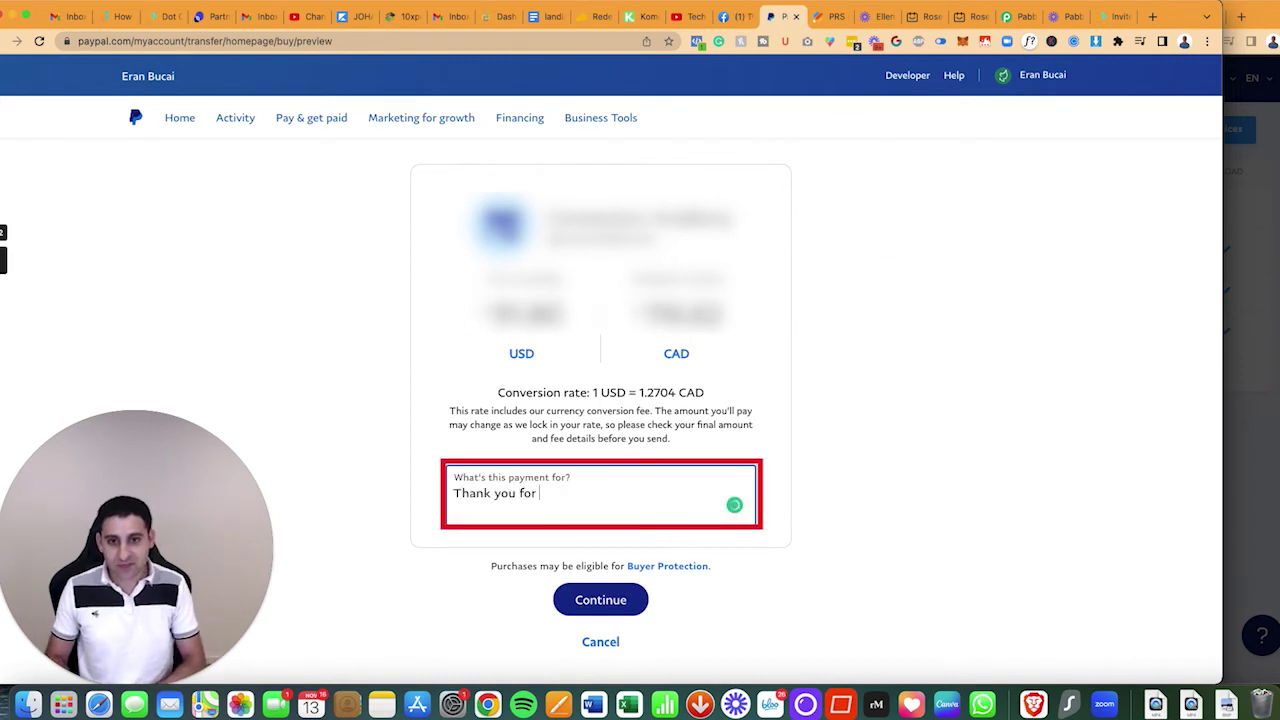
text(Thank you for promoting the D)
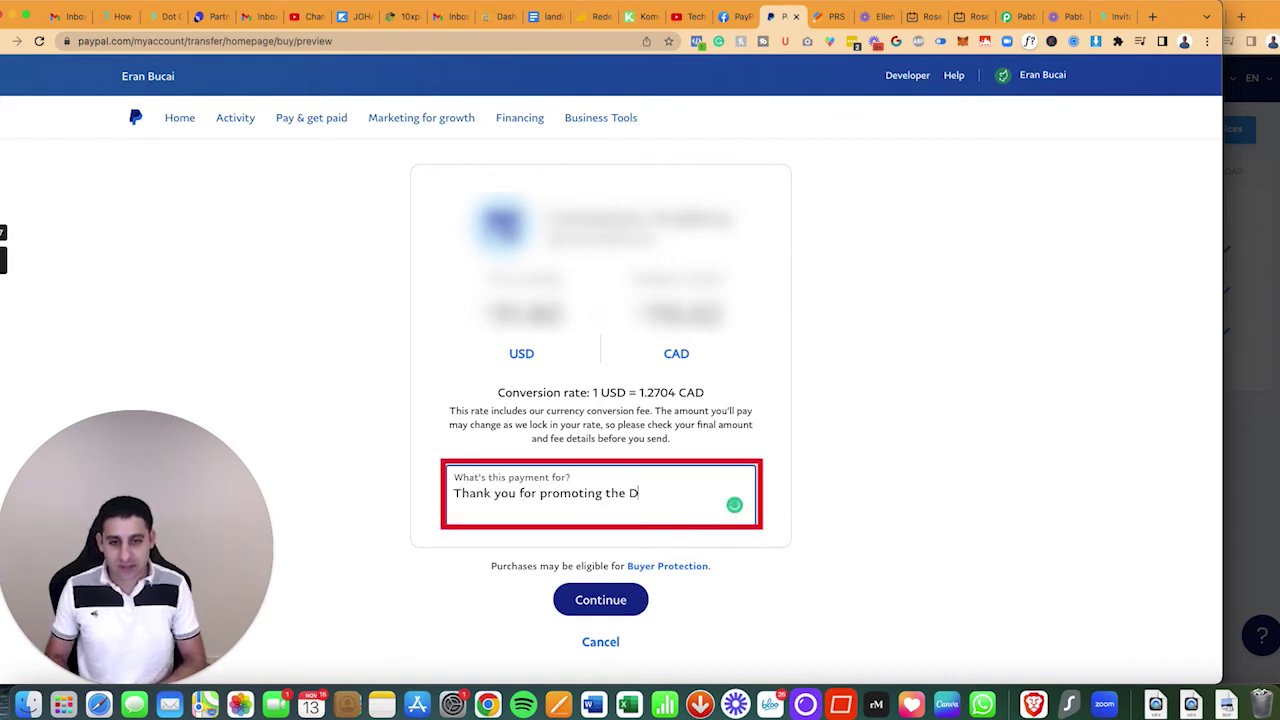
text(CT events and membership,)
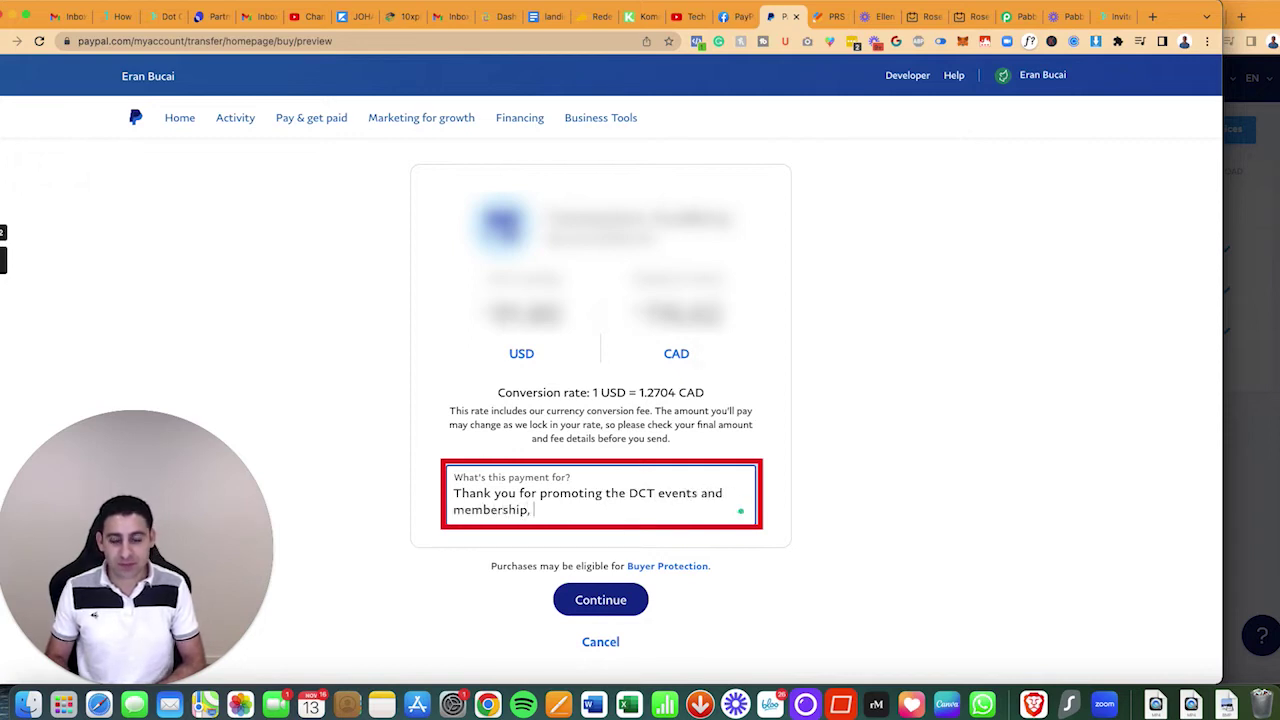
text( it is greatly appreciated!)
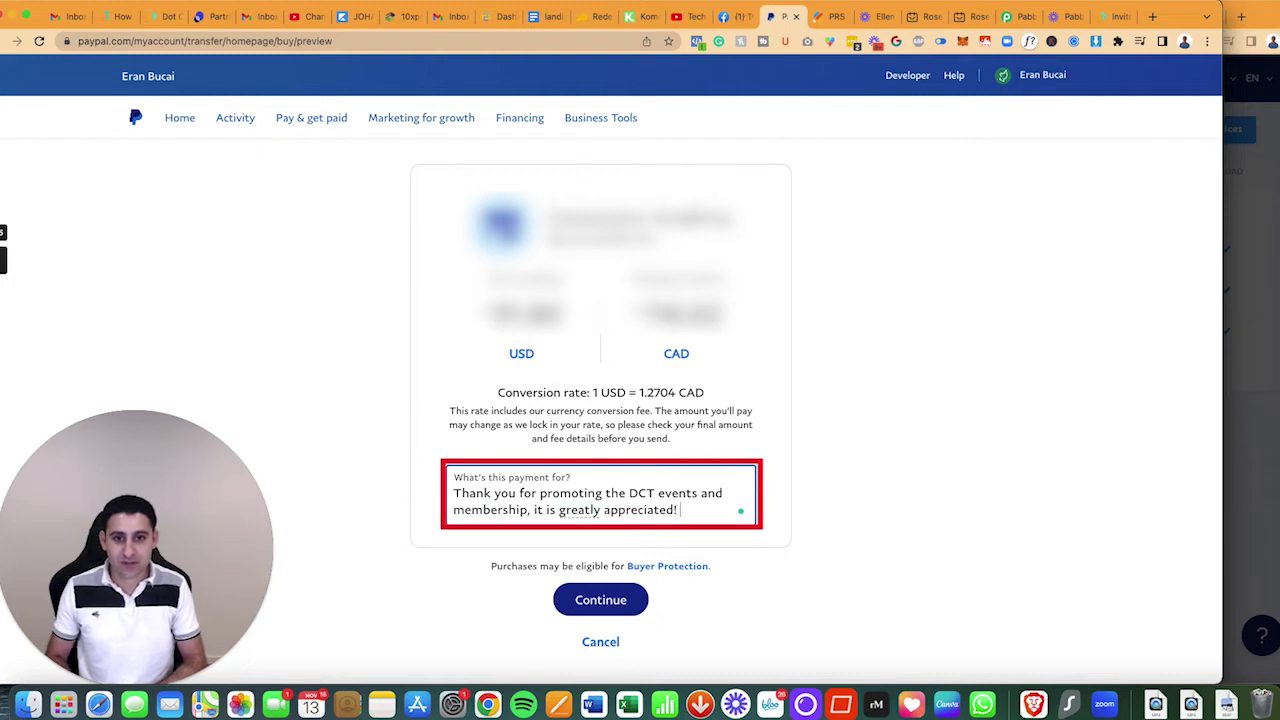
key(ctrl+super+space)
click(580, 440)
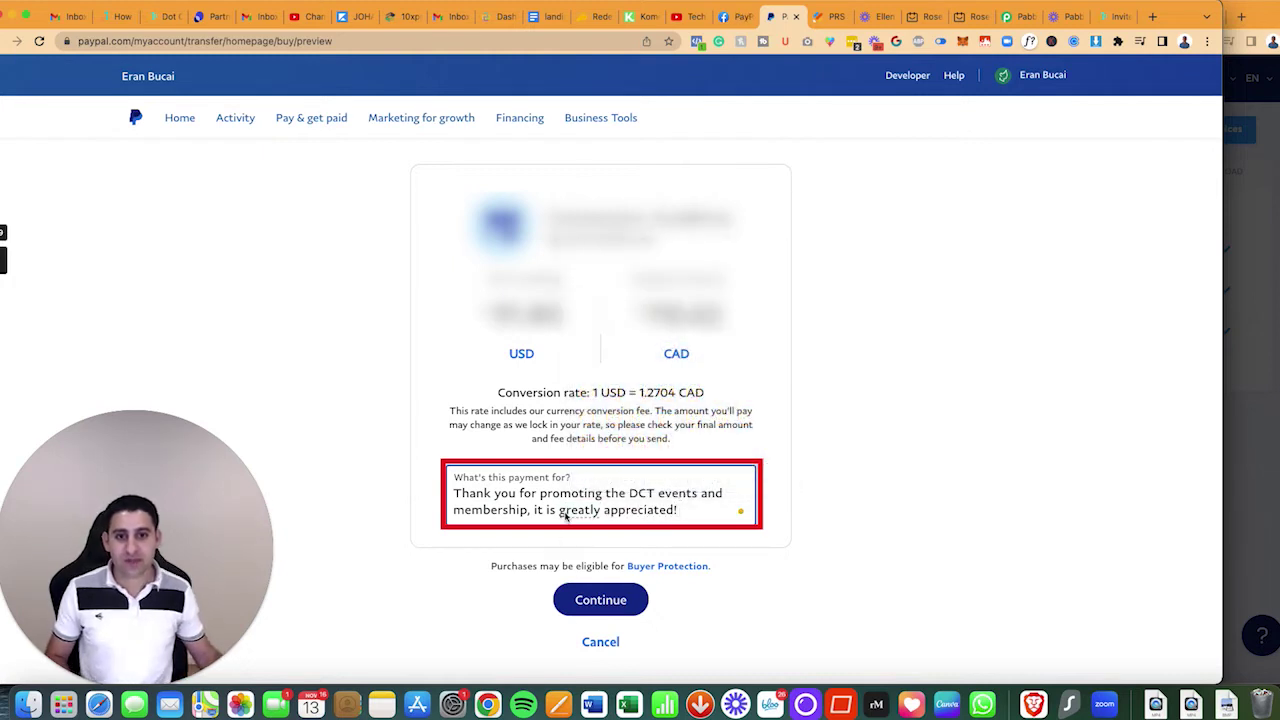
Step: Send the PayPal payment and confirm invoice 4 as paid, then begin marking invoice 3
click(598, 602)
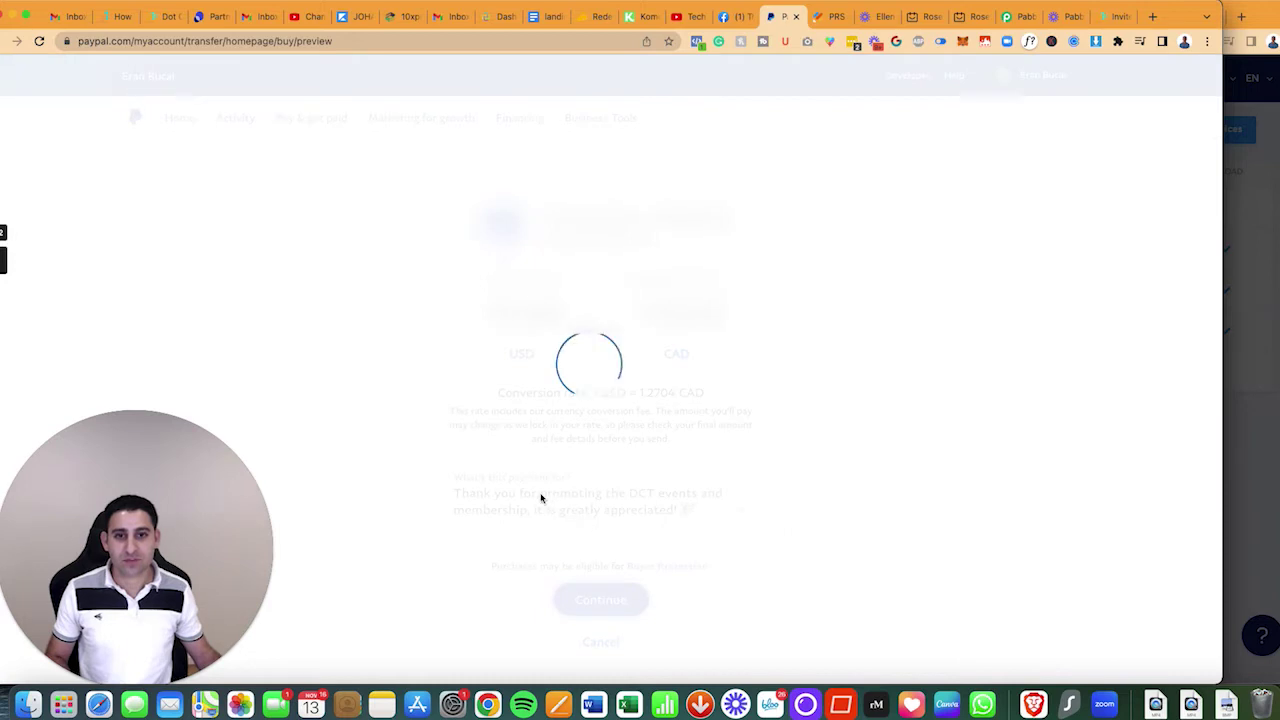
scroll(600, 400, down, 5)
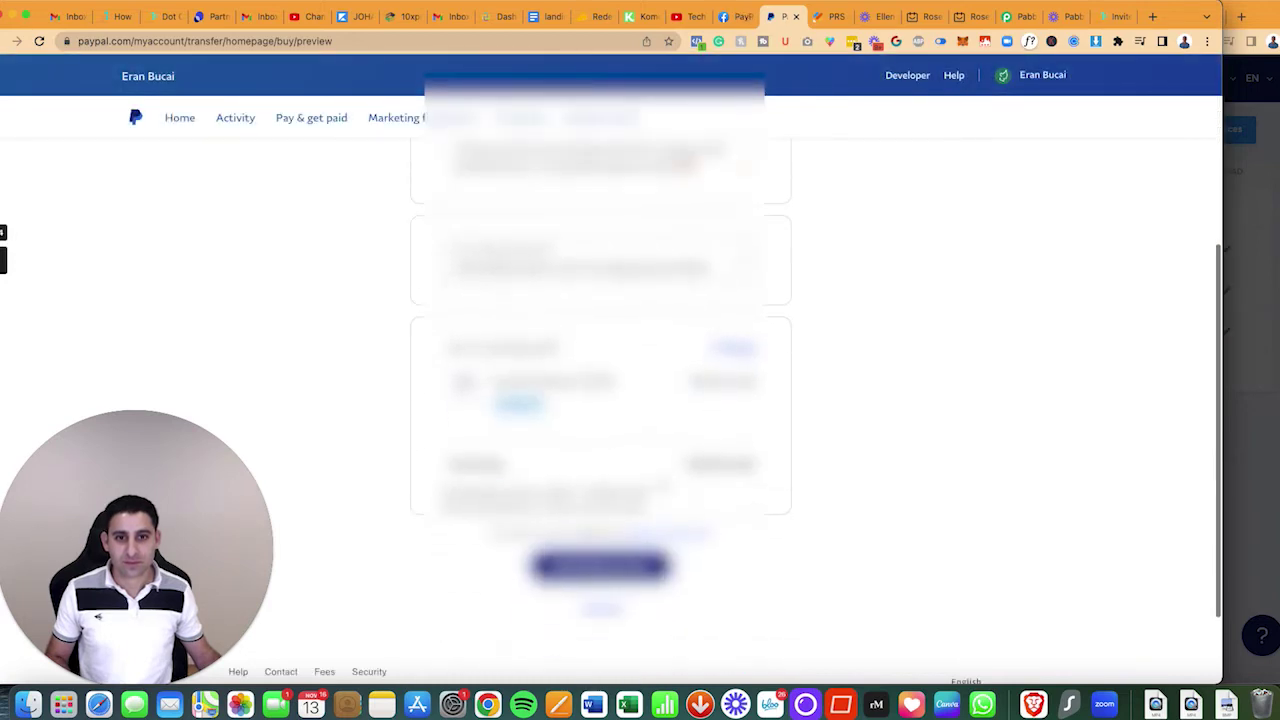
scroll(600, 400, down, 2)
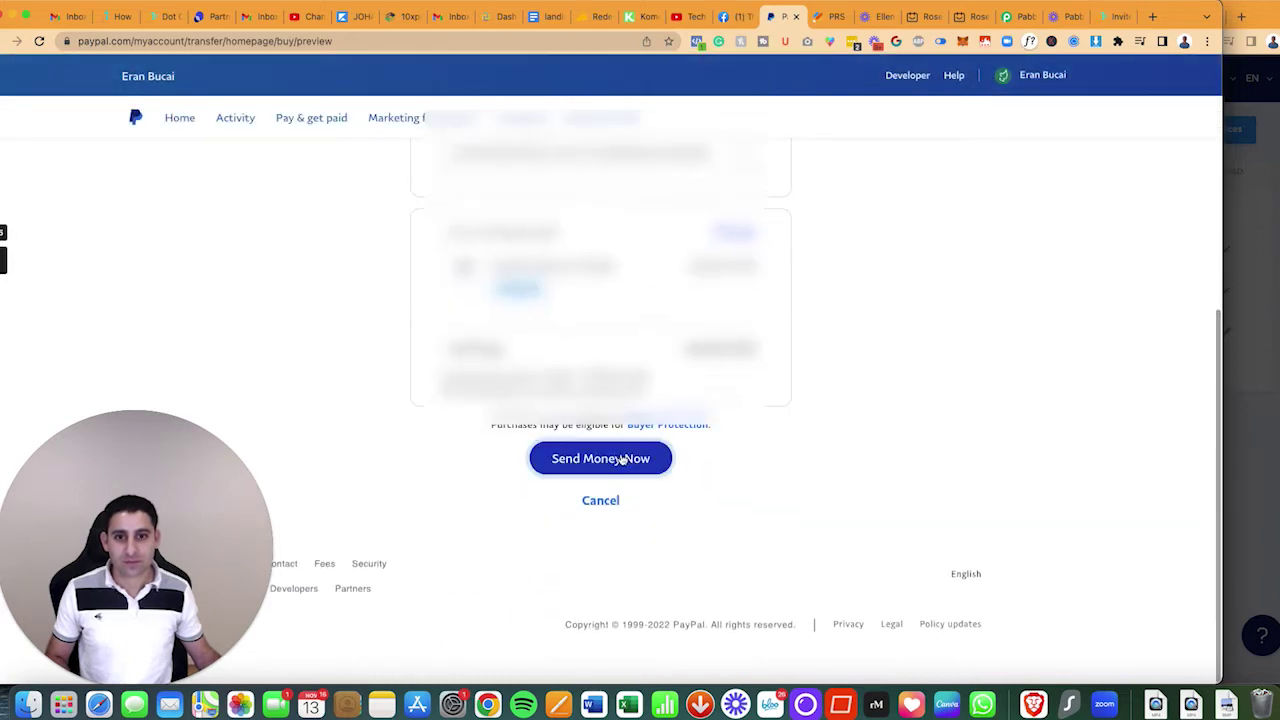
click(617, 458)
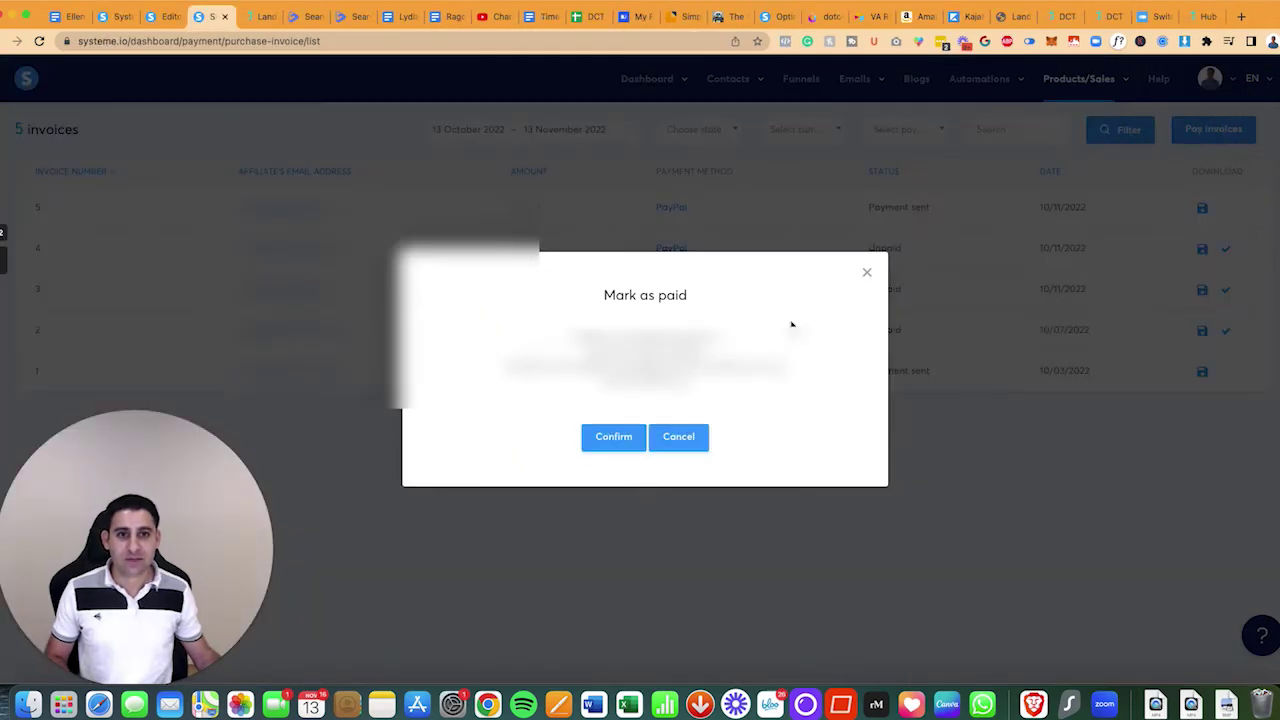
click(608, 435)
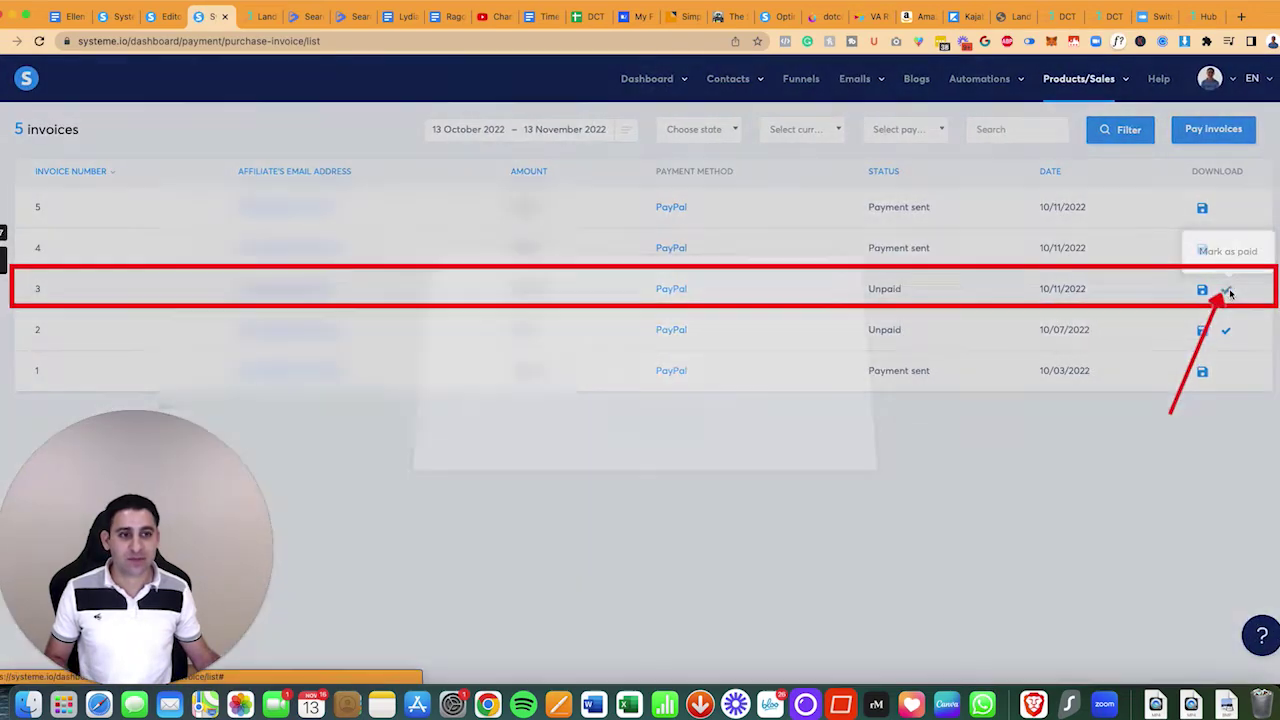
click(1230, 290)
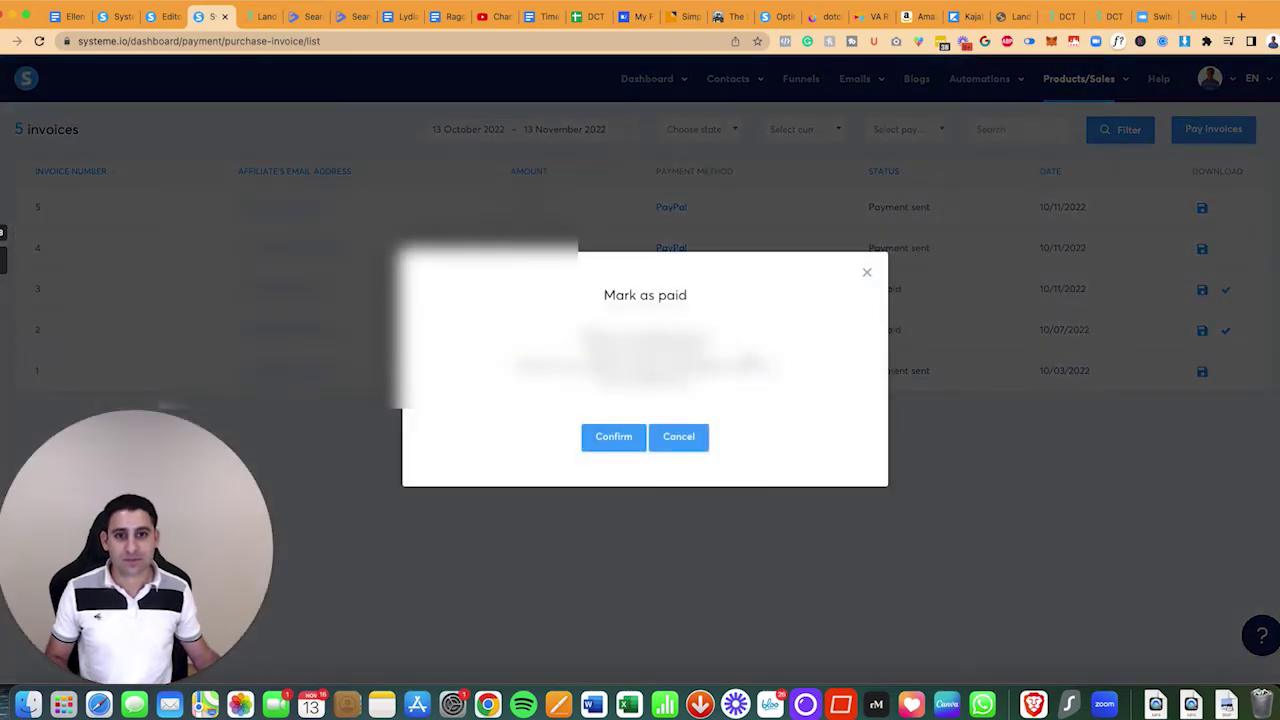
key(super+grave)
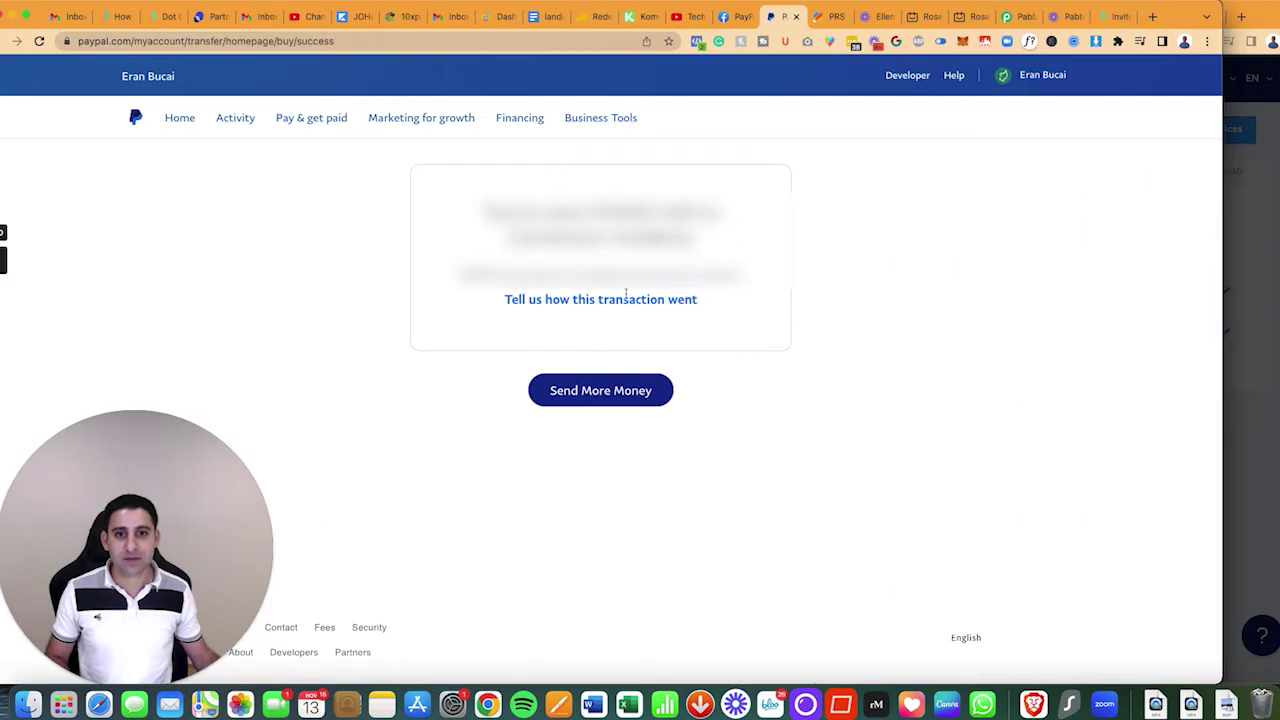
Step: Start another transfer to the affiliate's email with the copied USD amount
click(646, 380)
key(super+v)
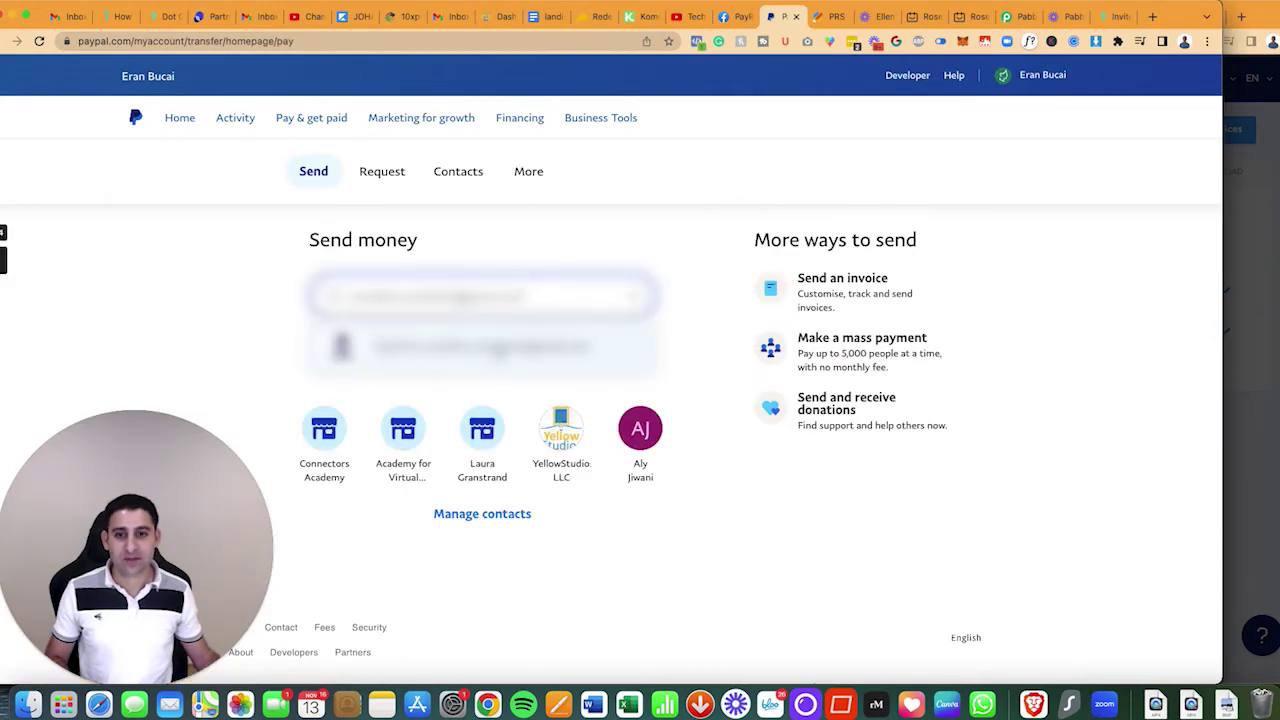
key(Return)
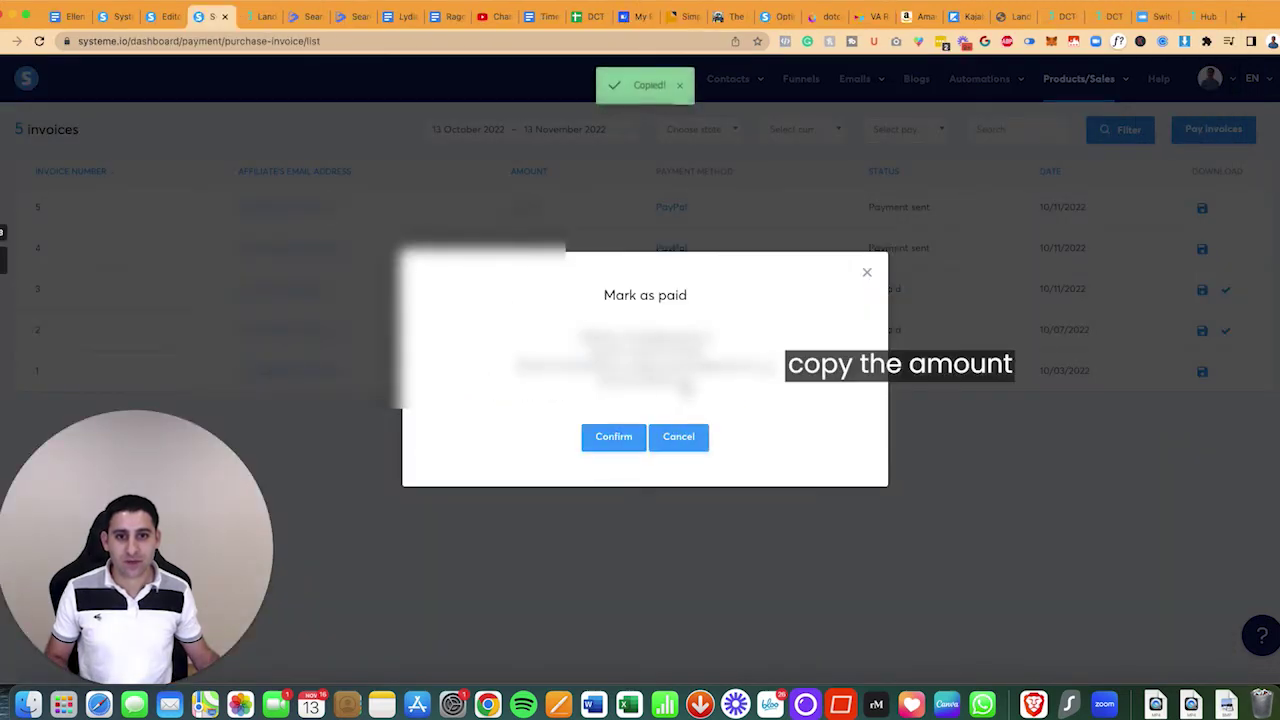
key(super+Tab)
key(super+v)
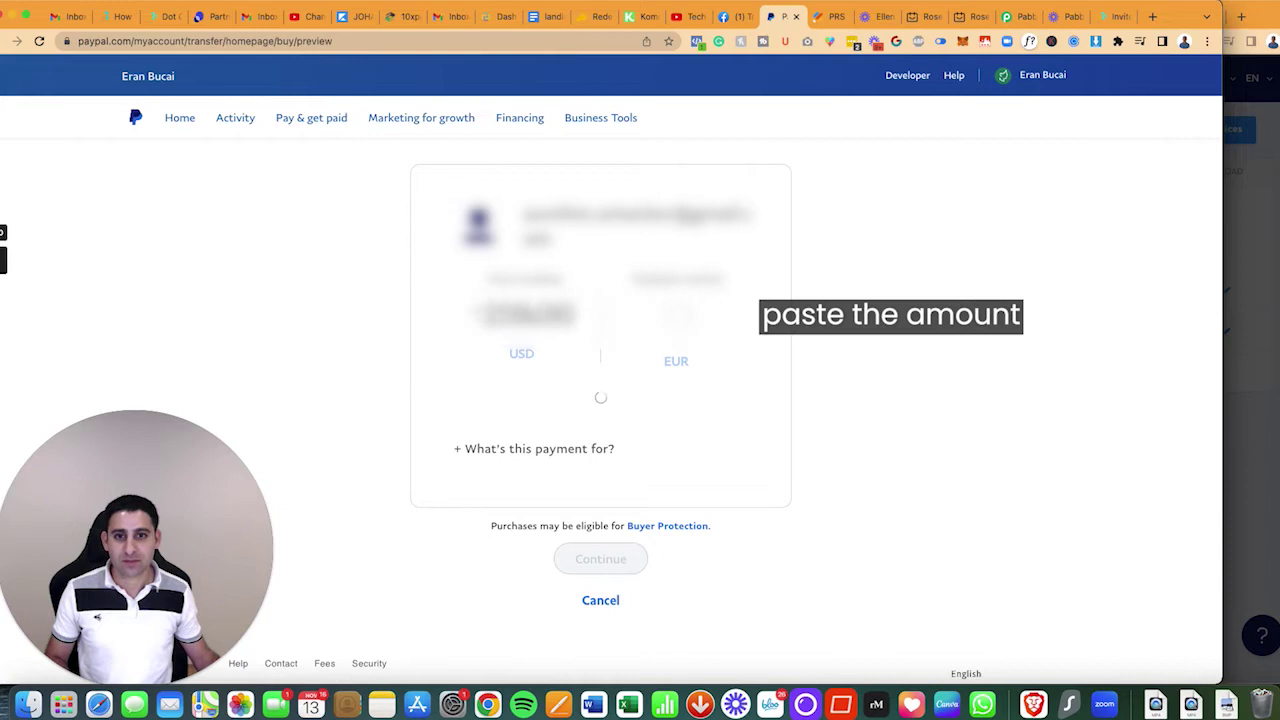
Step: Add the note 'Thank you for promoting the DCT Summit, it' ending with an emoji
click(540, 486)
text(Thank you for promoting the DCT Su)
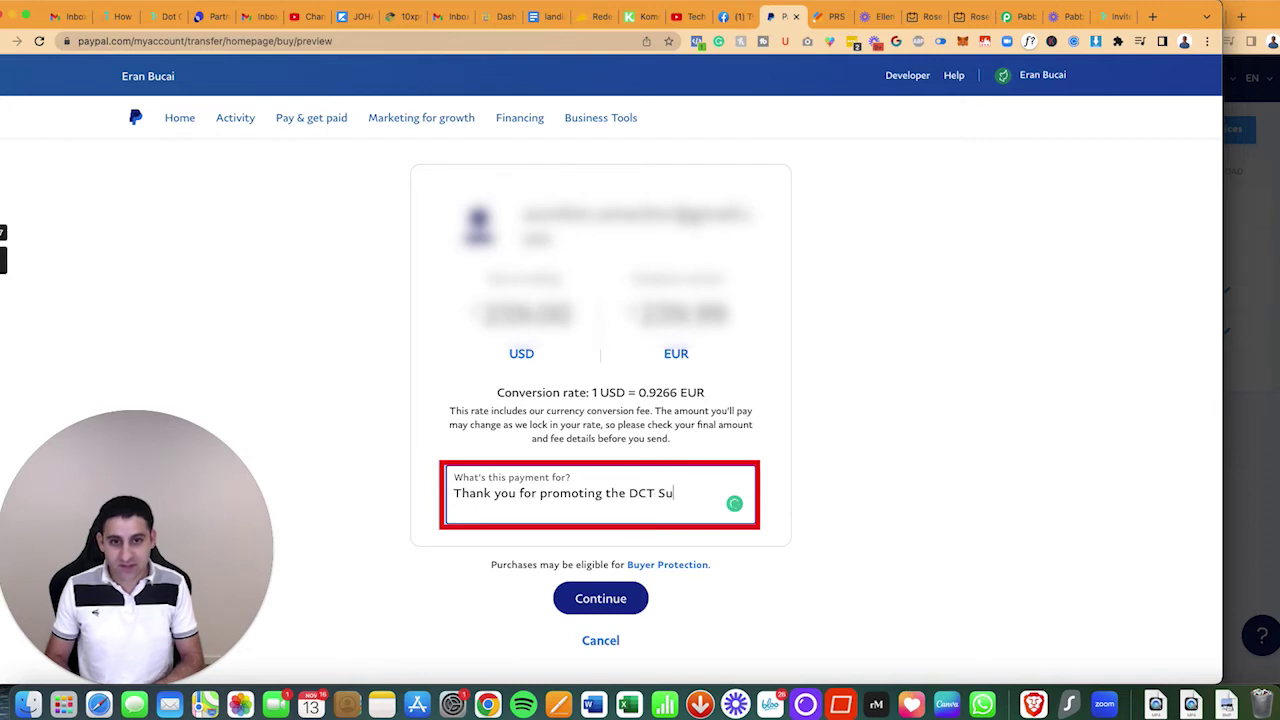
text(mmit, it is greatly appreciated!)
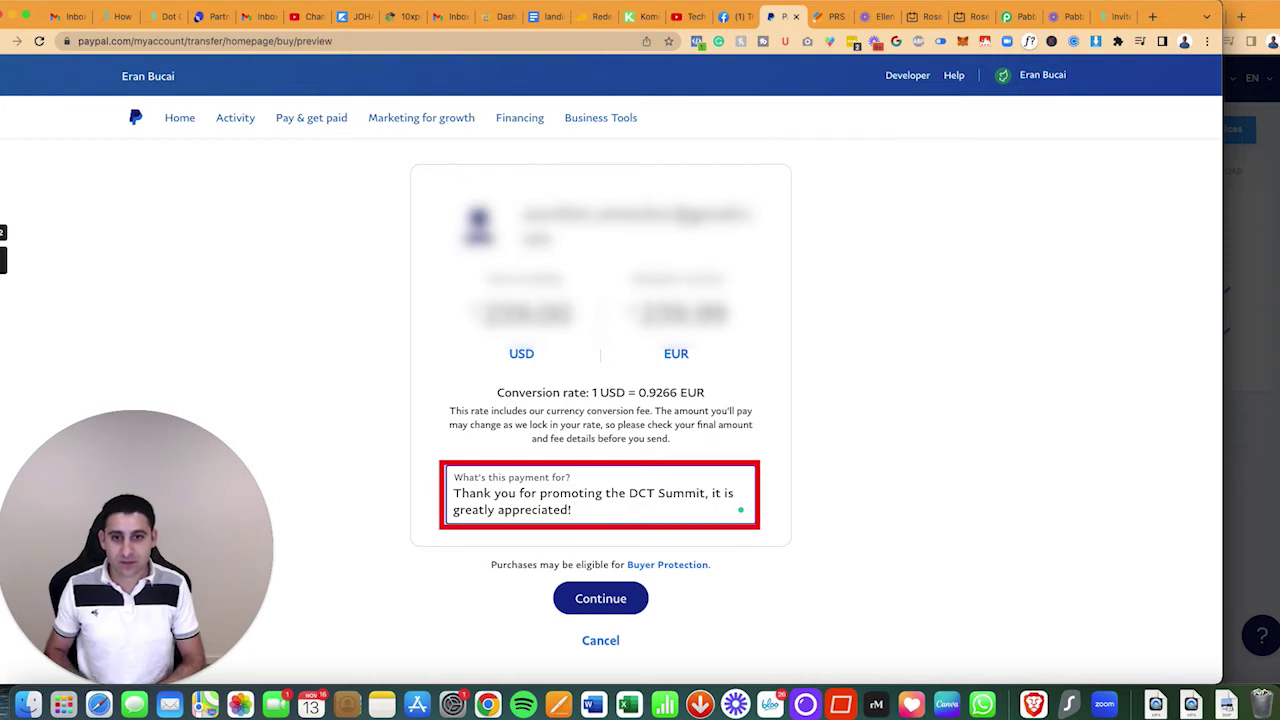
key(super+v)
Step: Keep the chosen funding source and send the second payment
click(600, 597)
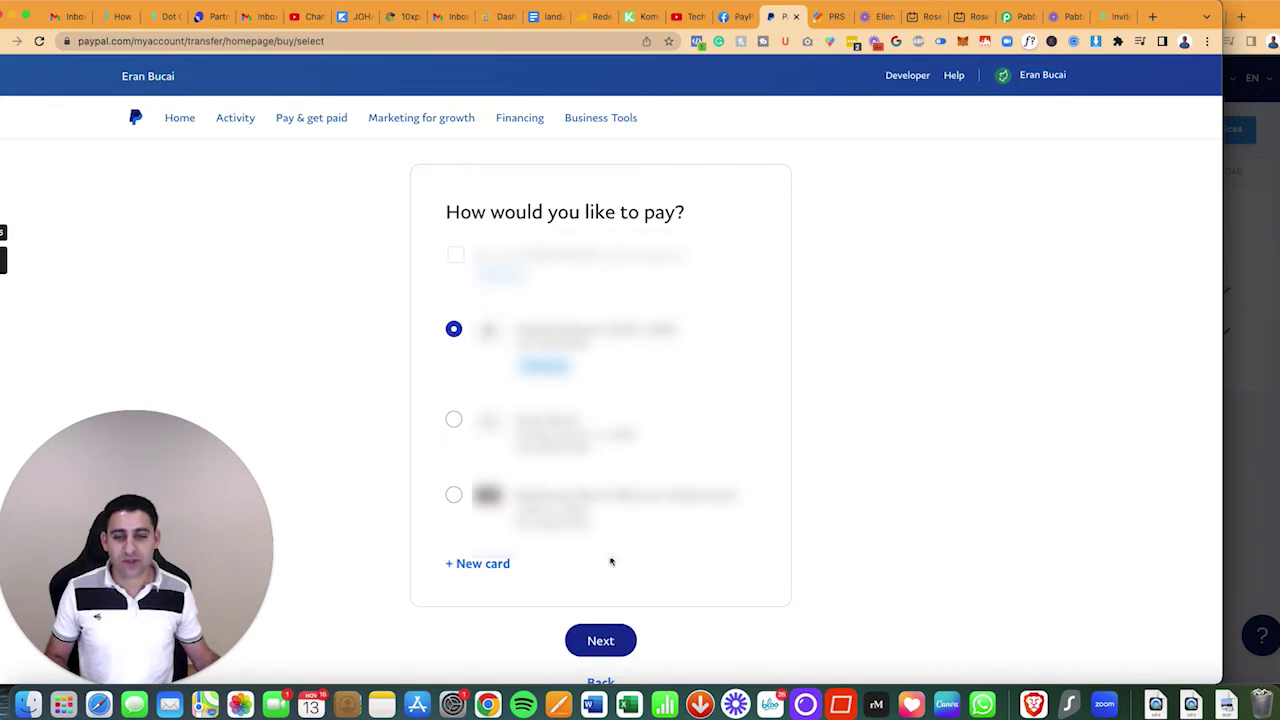
scroll(608, 560, down, 3)
scroll(610, 560, up, 3)
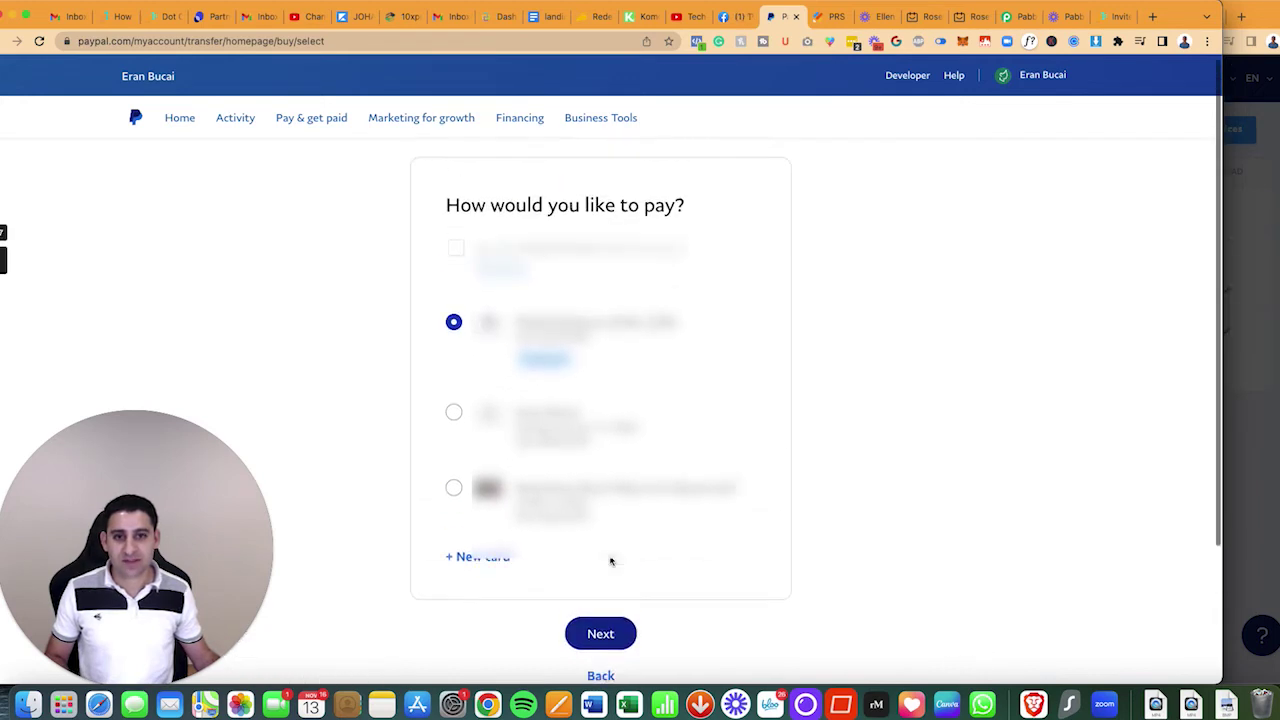
click(601, 635)
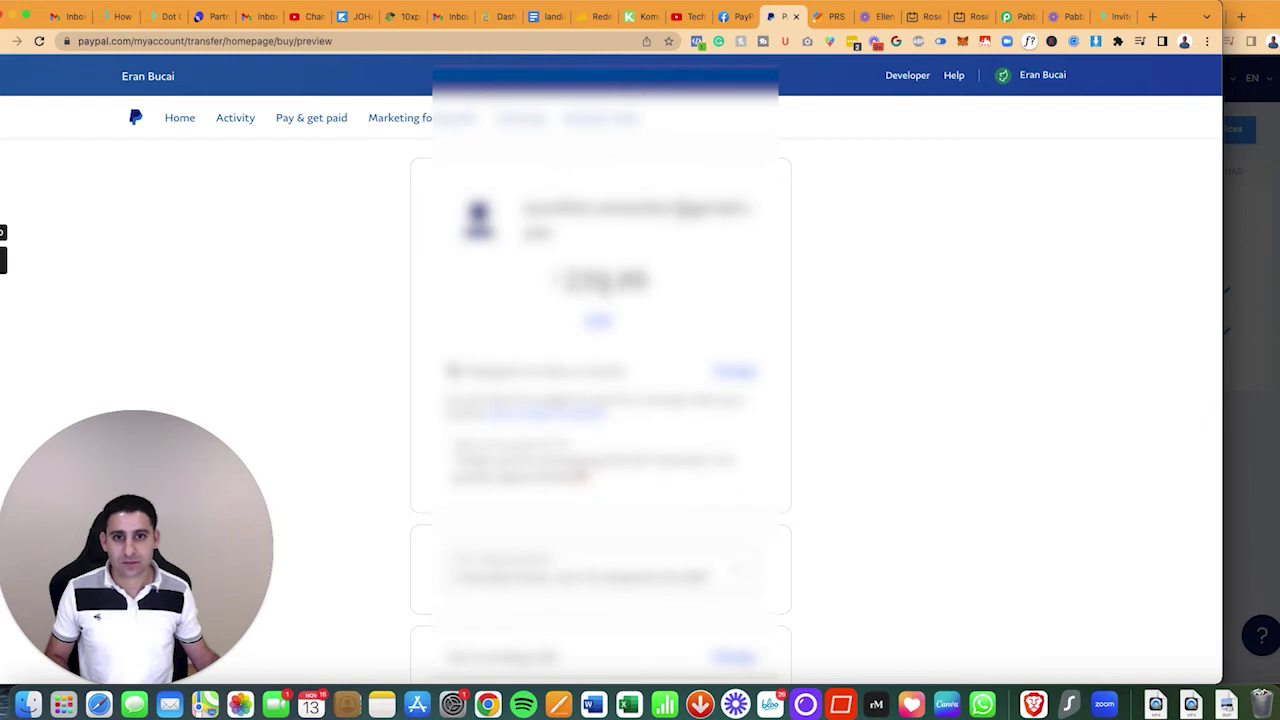
scroll(630, 350, down, 5)
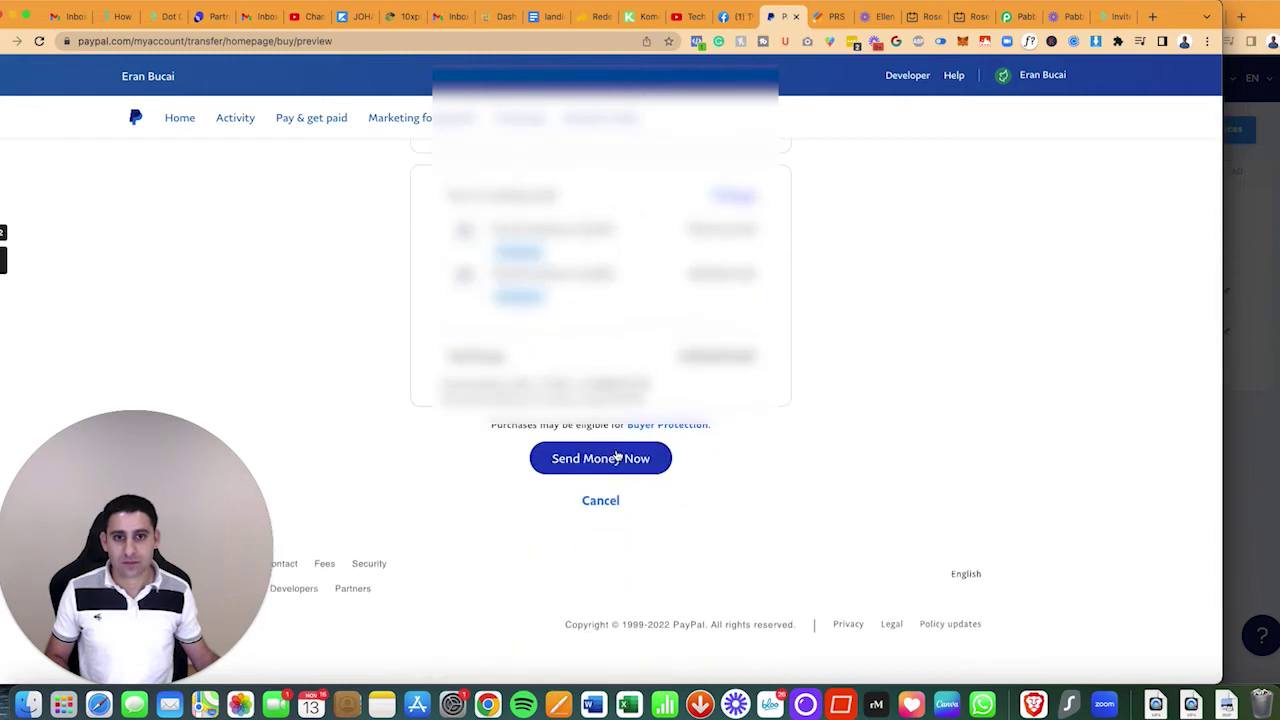
click(617, 458)
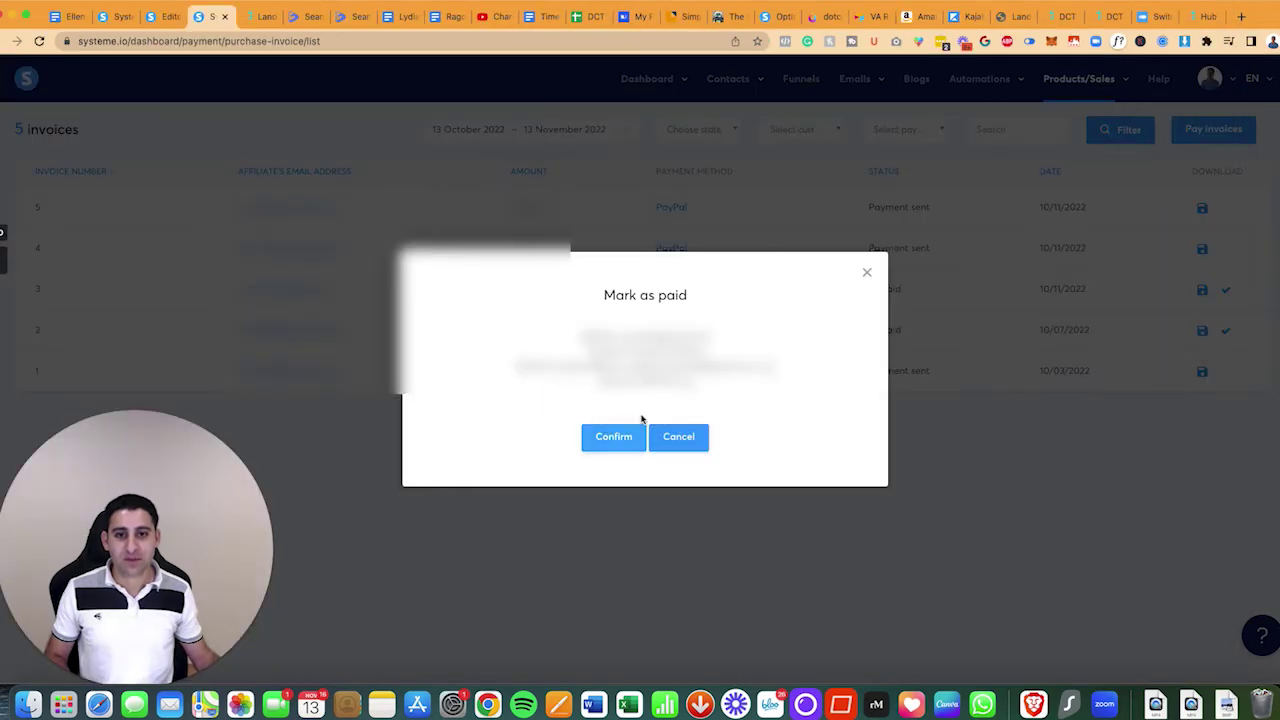
Step: Confirm invoice 3 as paid, then open the affiliate invoice payouts summary
click(614, 438)
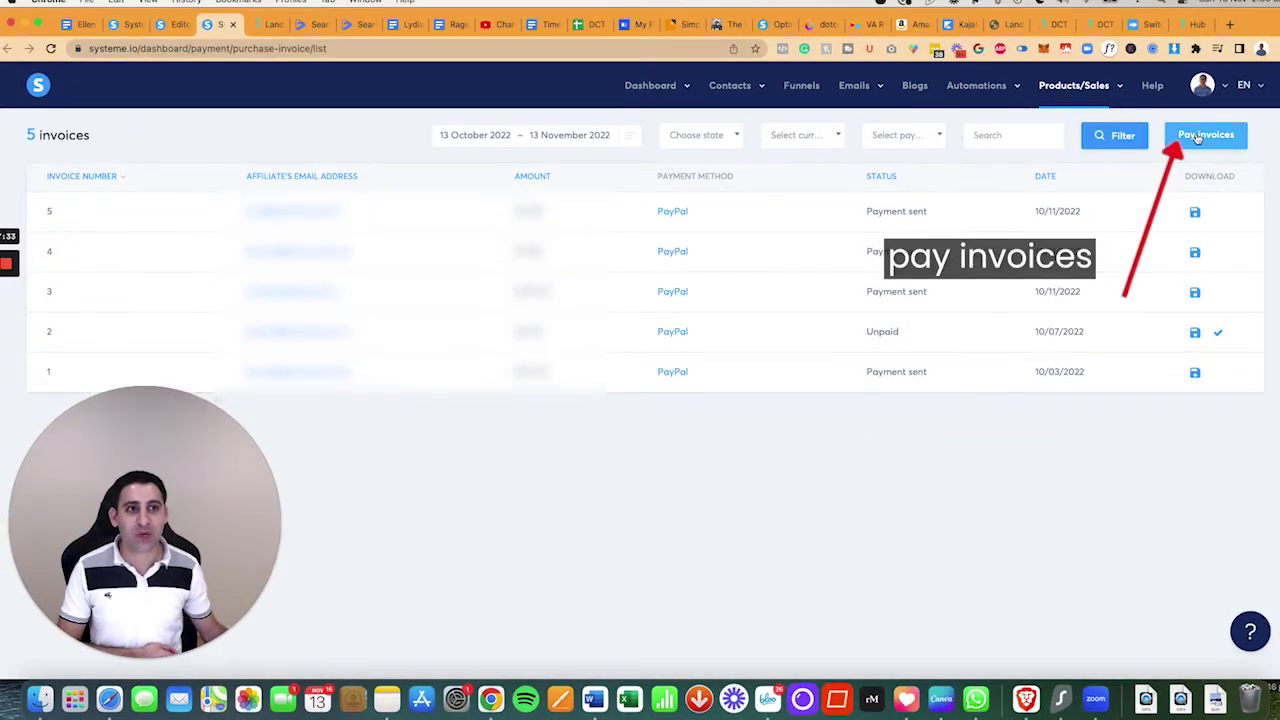
click(1197, 138)
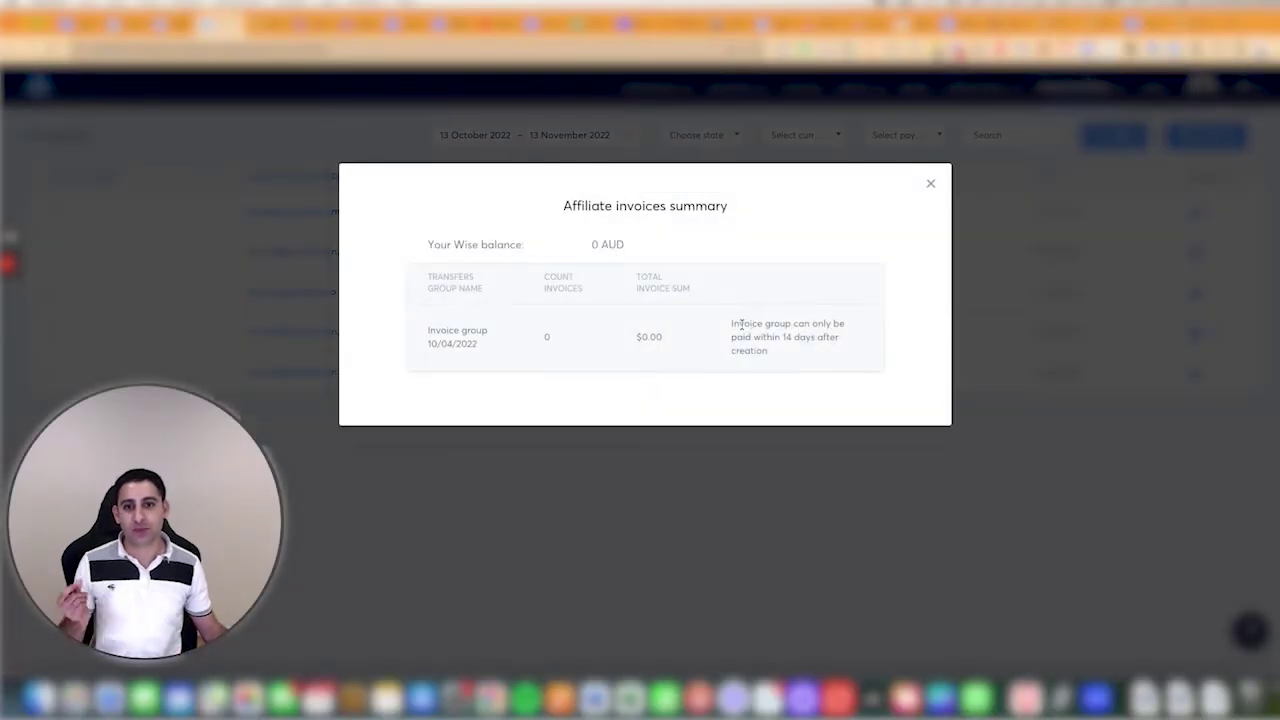